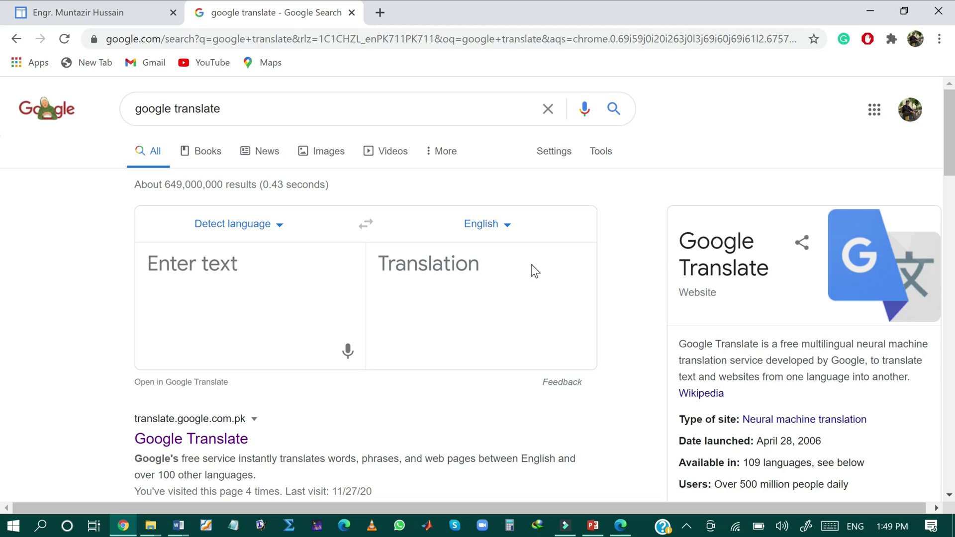
- Copy the text from the greeting through the third body line of Test Message Chinese in Word into the browser's translation box
left_click(229, 307)
mouse_move(181, 530)
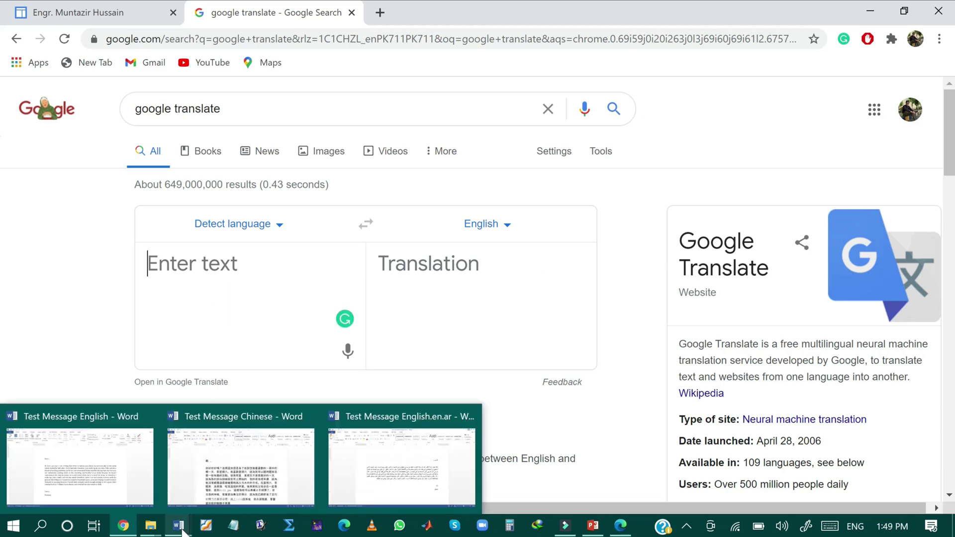
left_click(309, 470)
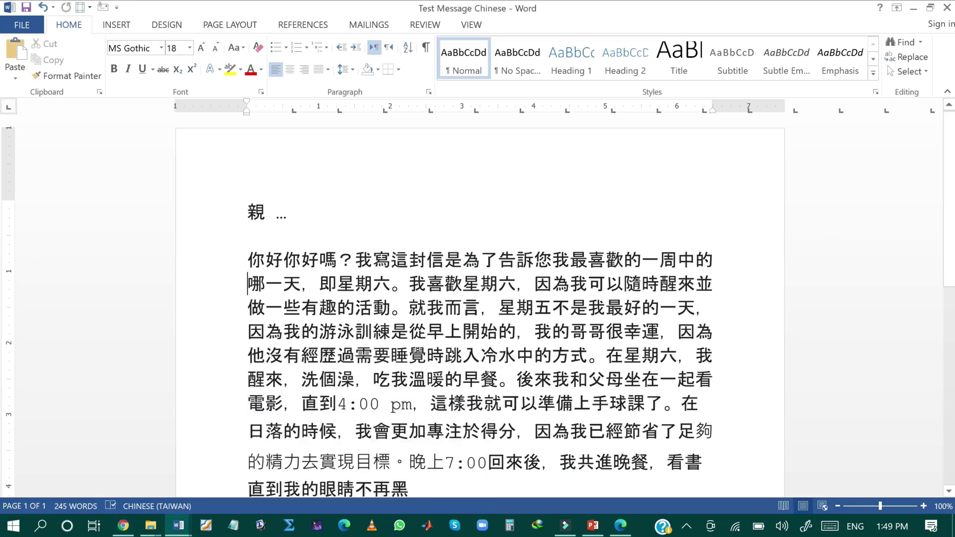
left_click_drag(249, 235, 228, 201)
key("ctrl+c")
left_click(336, 289)
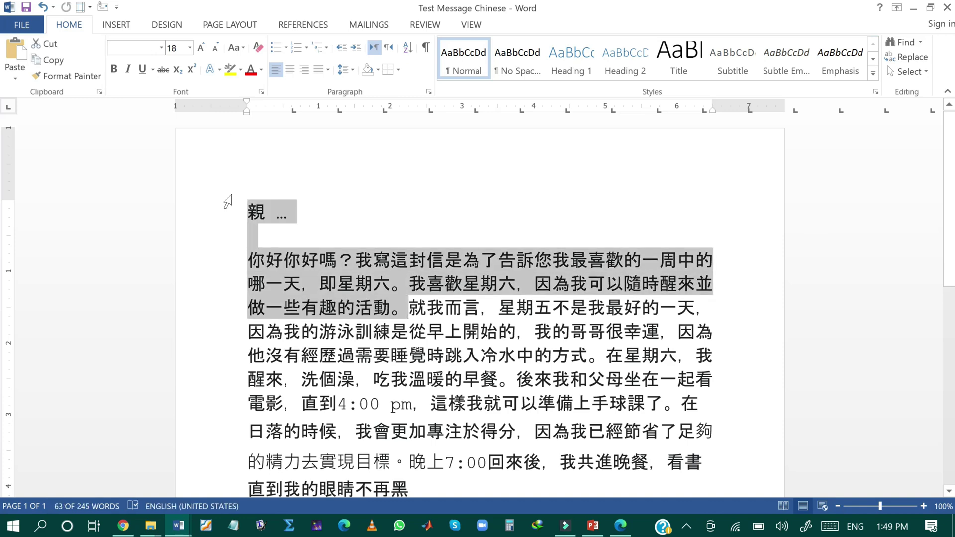
left_click(914, 6)
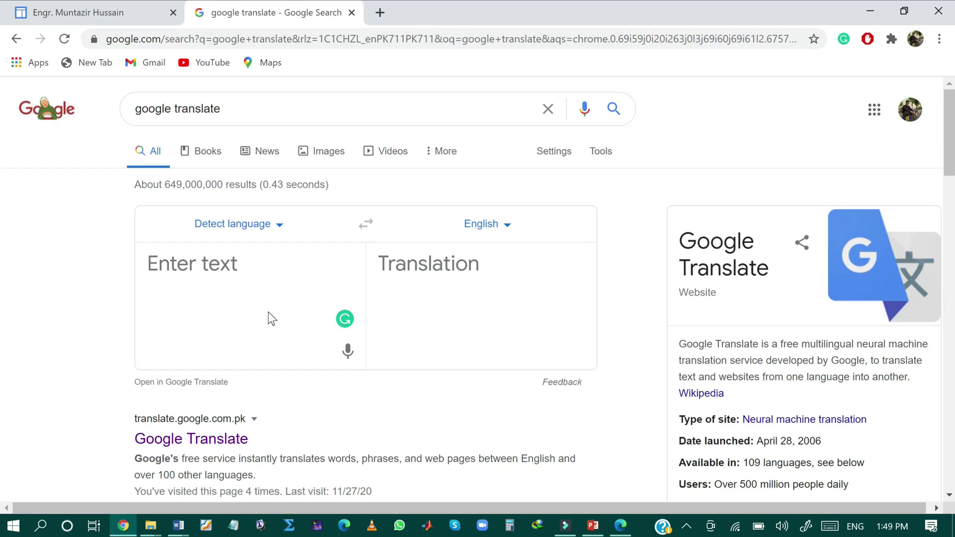
key("ctrl+v")
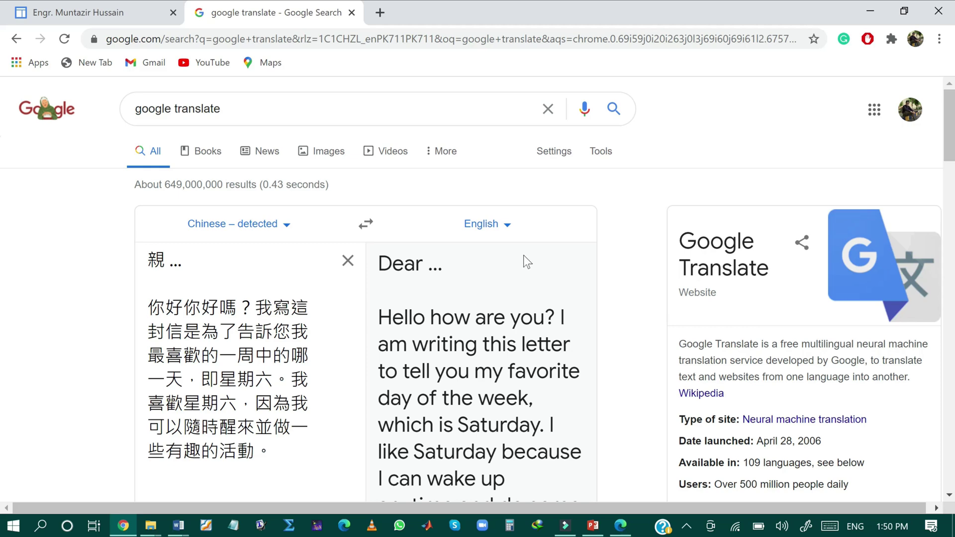
- Set the target language of the search page's translation to Arabic and review the translated passage
left_click(506, 225)
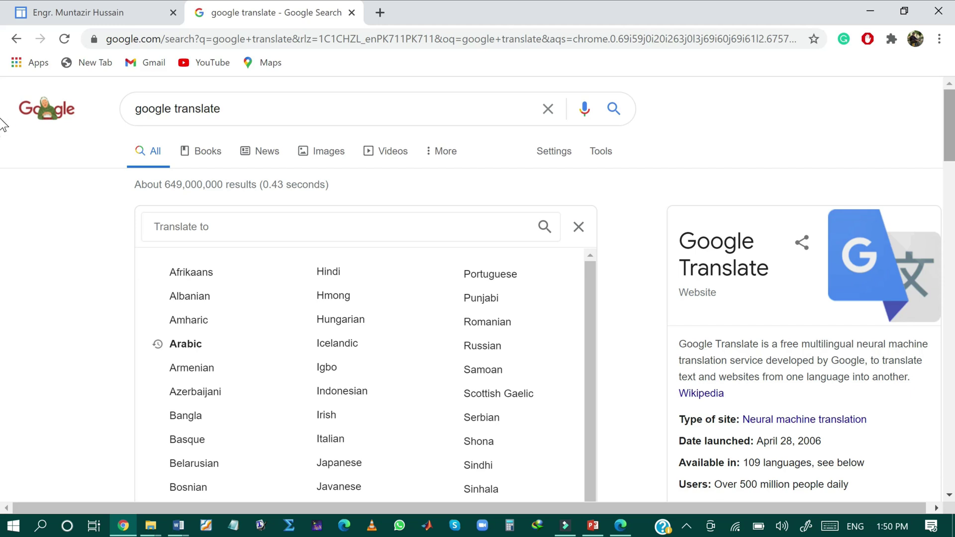
scroll(3, 134, "down", 1)
scroll(2, 139, "down", 3)
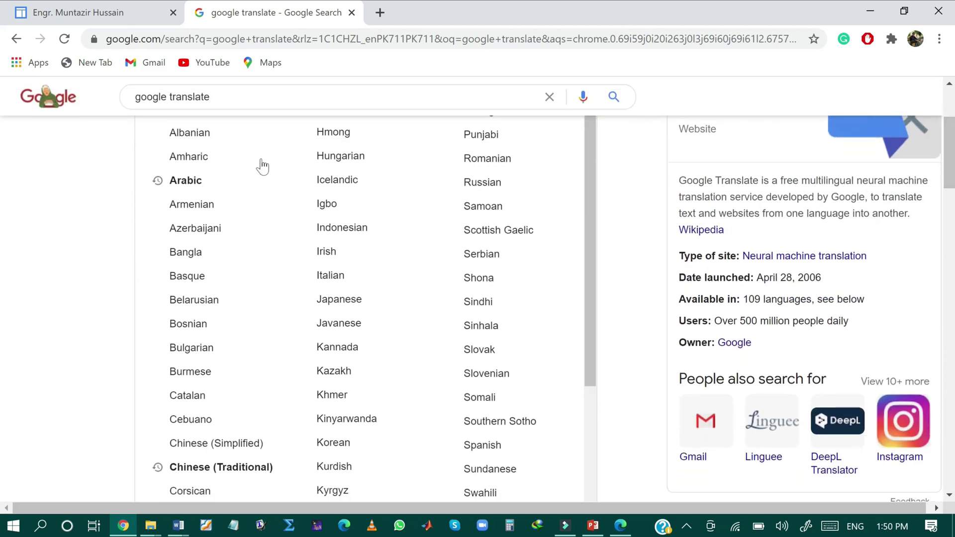
left_click(212, 184)
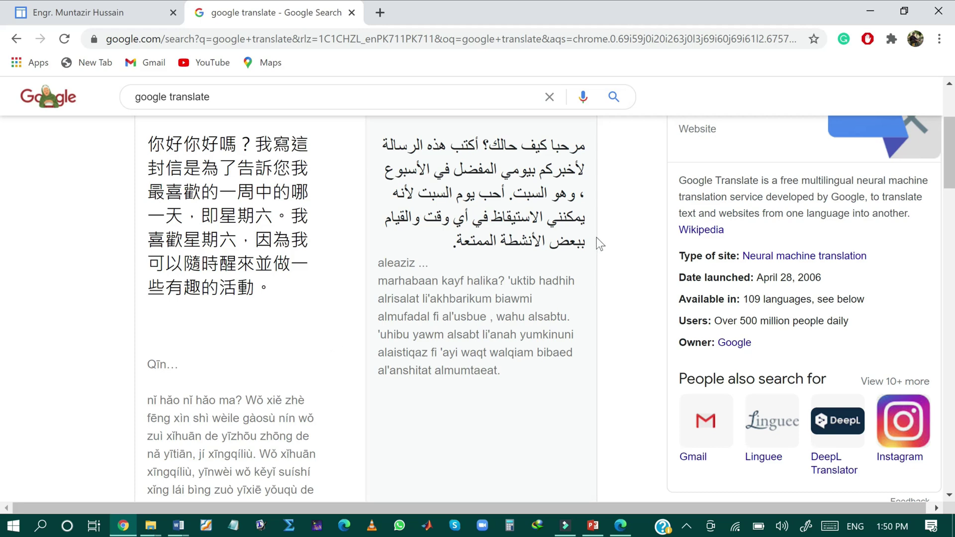
left_click_drag(589, 245, 451, 144)
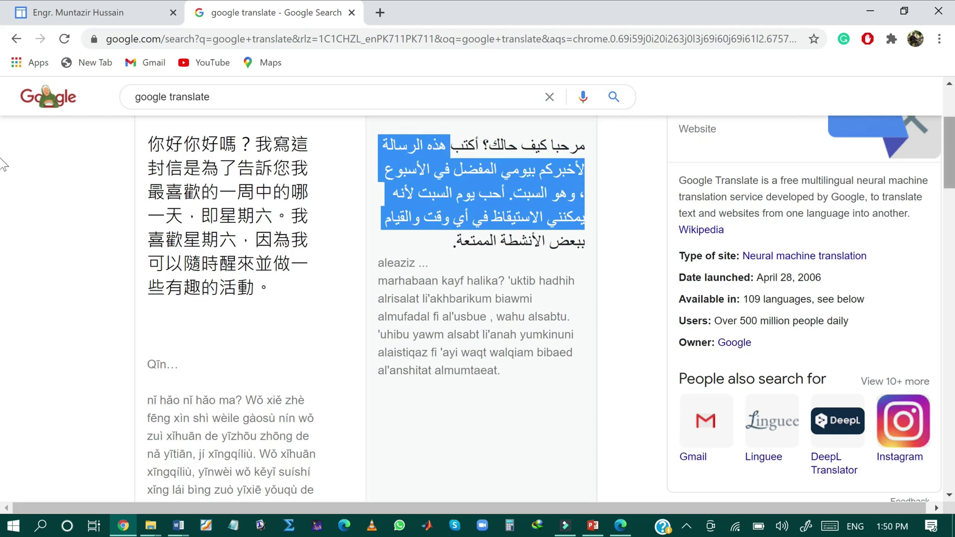
scroll(3, 150, "up", 2)
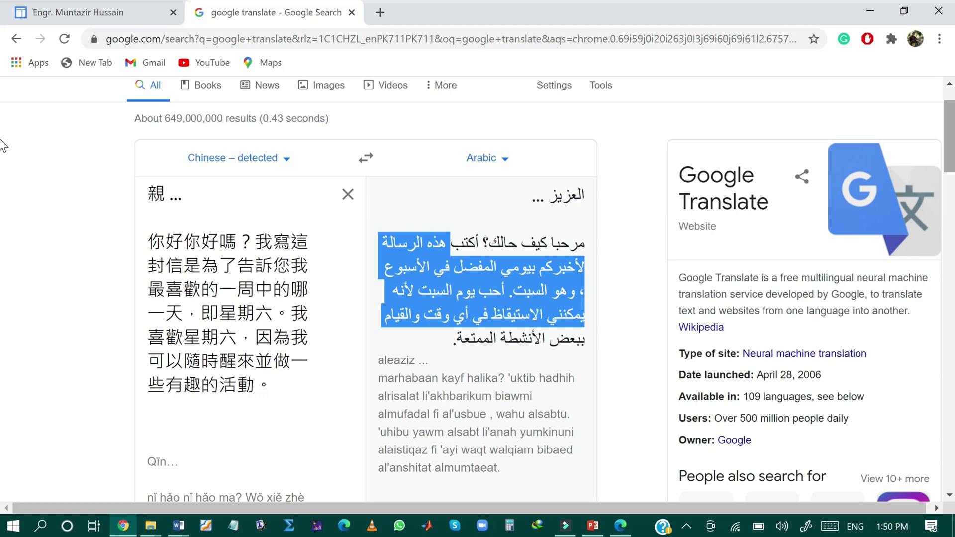
left_click(638, 190)
- Open the full Google Translate site from the search results and paste the copied Chinese passage for text translation
scroll(2, 214, "down", 9)
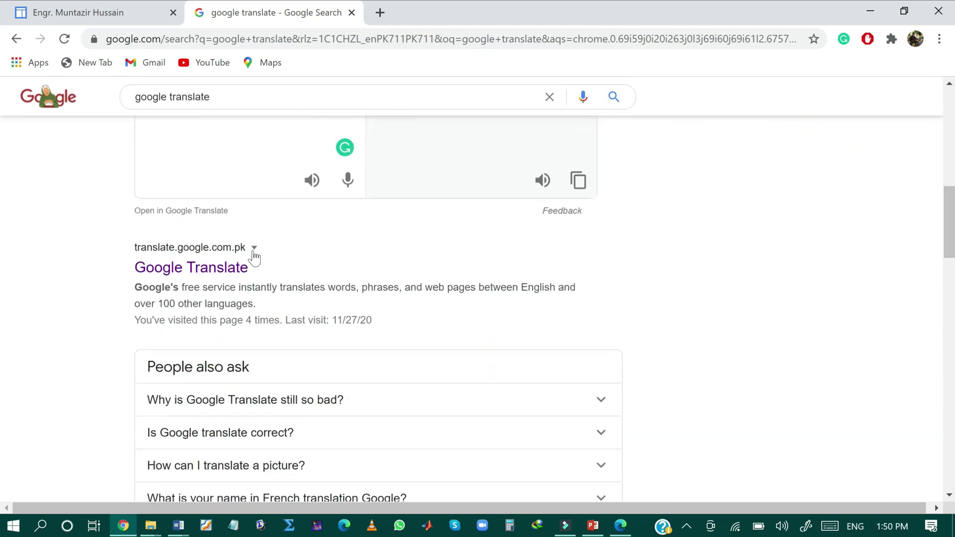
left_click(246, 271)
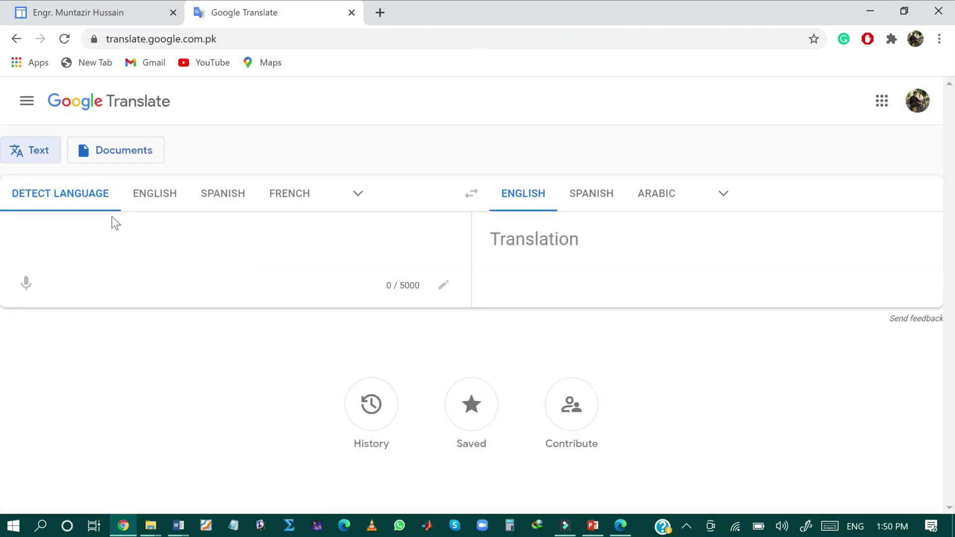
left_click(31, 155)
type("親 …  你好你好嗎？我寫這封信是為了告訴您我最喜歡的一周中的哪一天，即星期六。我喜歡星期六，因為我可以隨時醒來並做一些有趣的活動。")
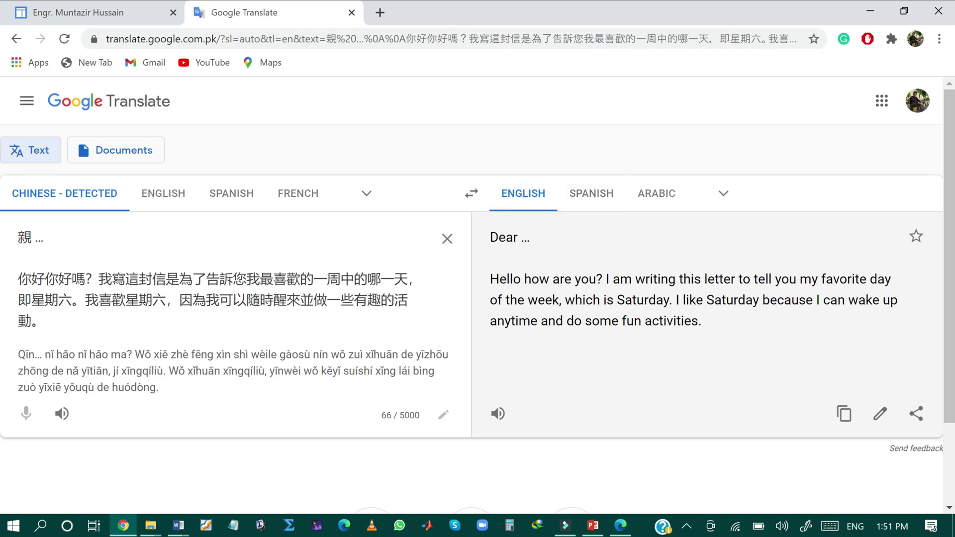
- Translate the Chinese passage into Spanish and then Arabic, and look through the list of other target languages
left_click(613, 199)
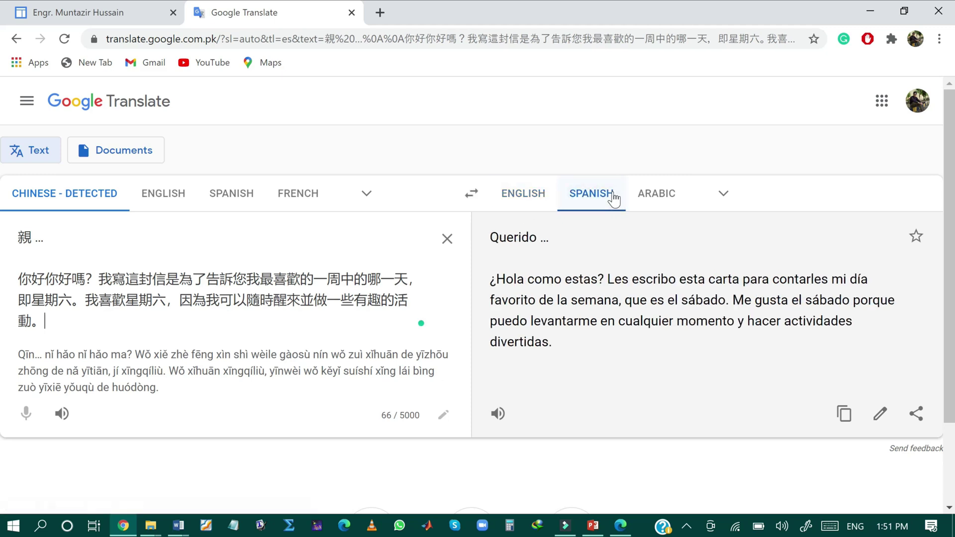
left_click(661, 202)
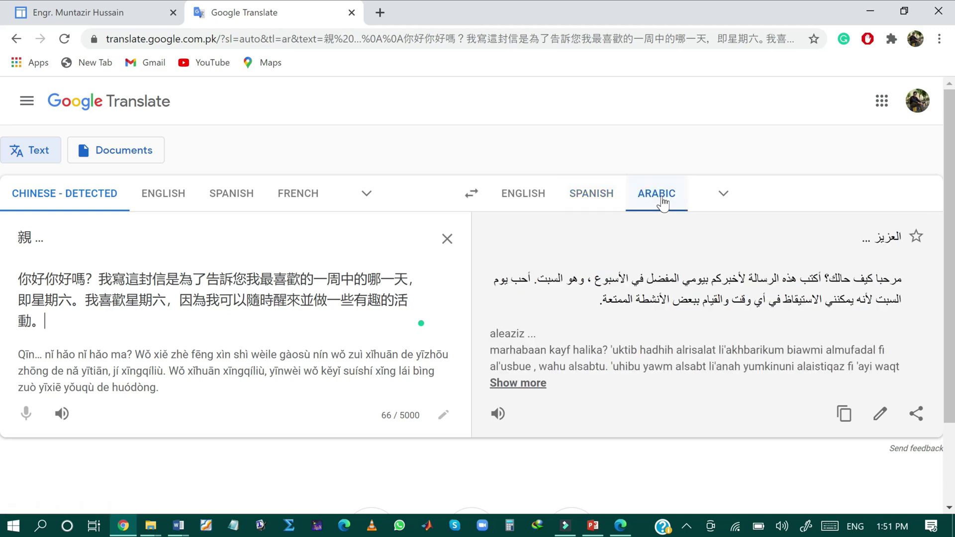
left_click(724, 195)
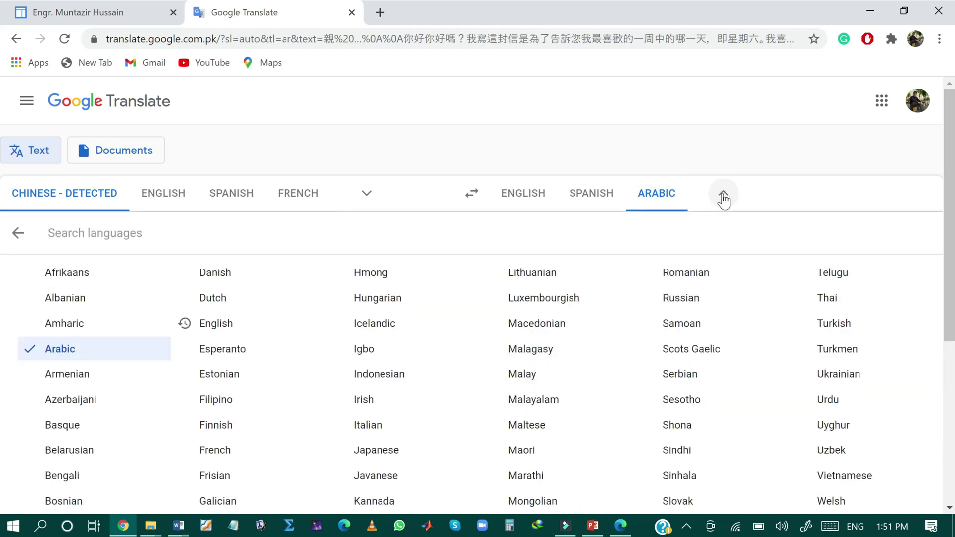
left_click(565, 118)
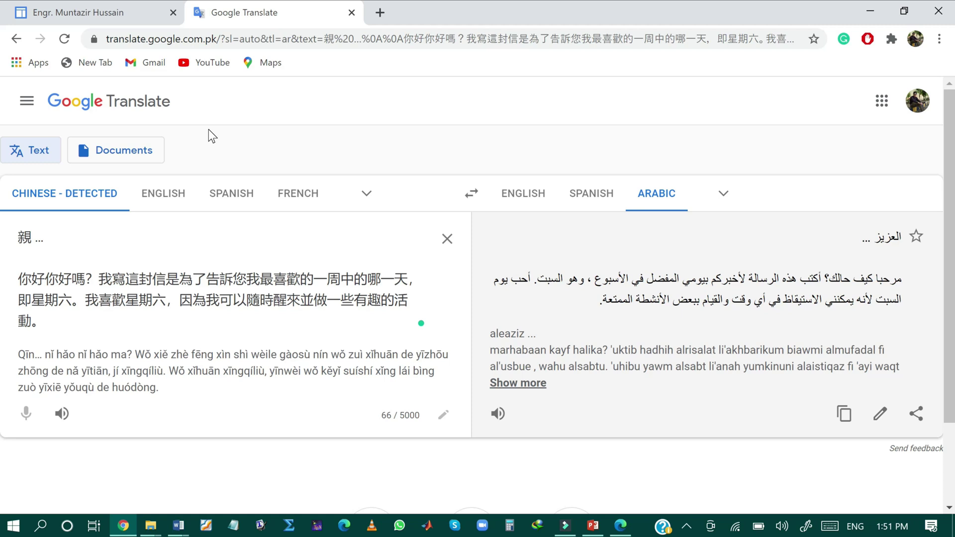
- Switch to document translation and upload the Word file Test Message English
left_click(118, 157)
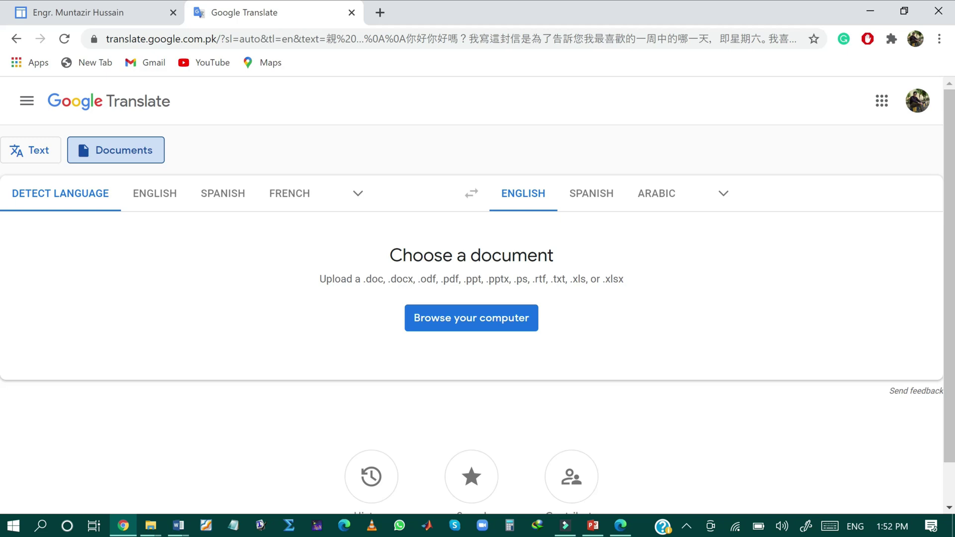
left_click(511, 318)
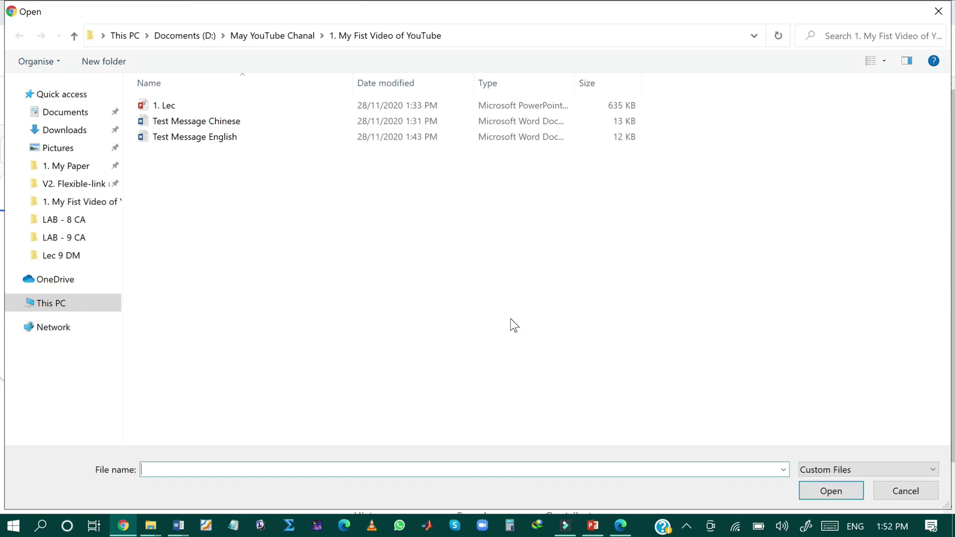
left_click(225, 144)
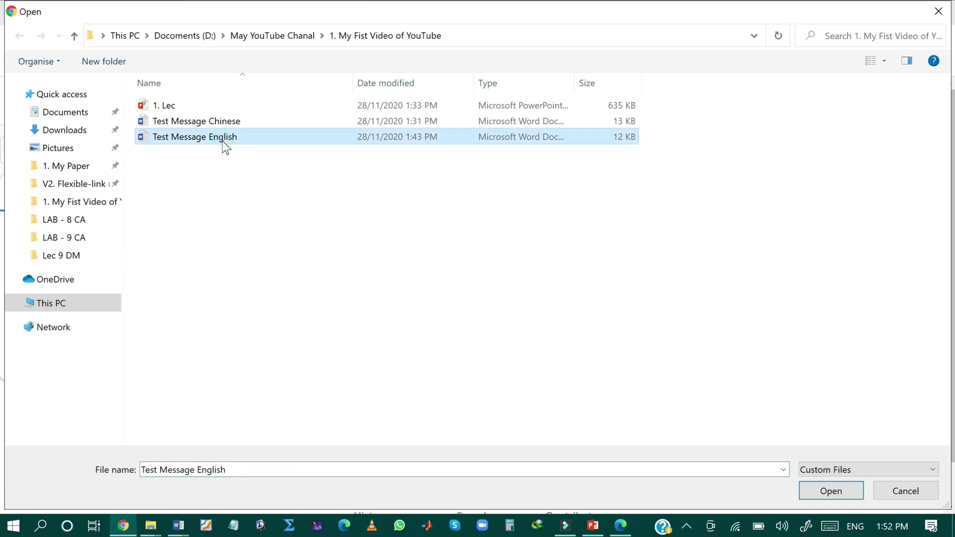
double_click(225, 144)
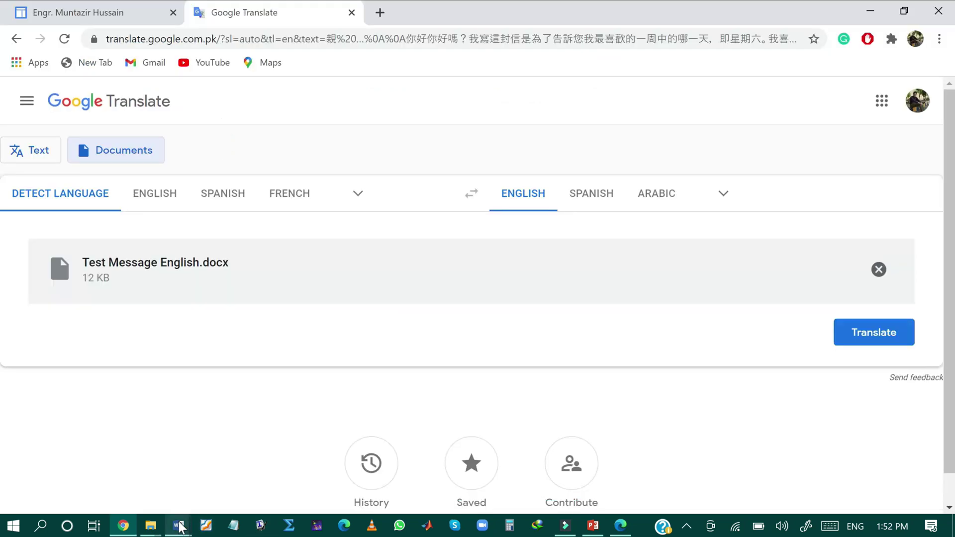
- Review the letter in Test Message English in Word and return to the browser
left_click(179, 526)
left_click(69, 448)
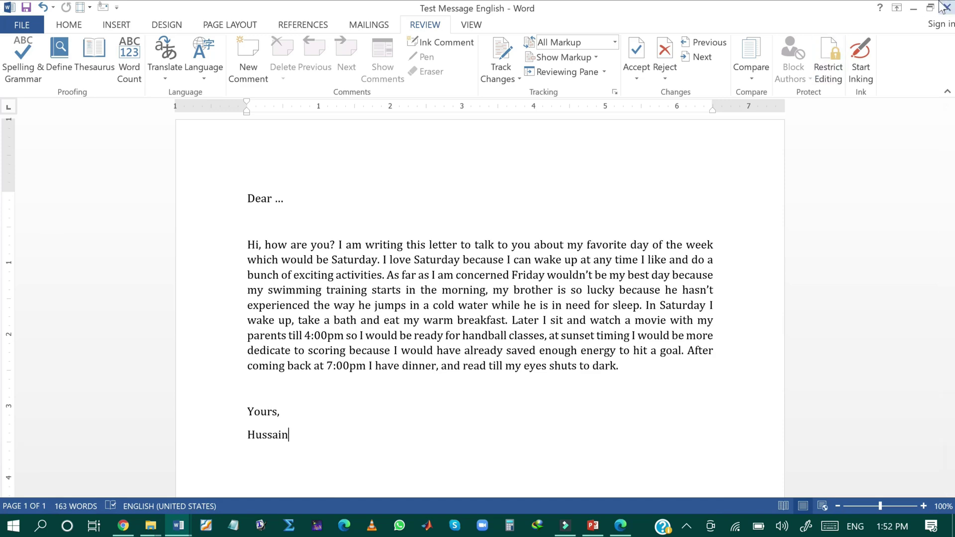
left_click(914, 8)
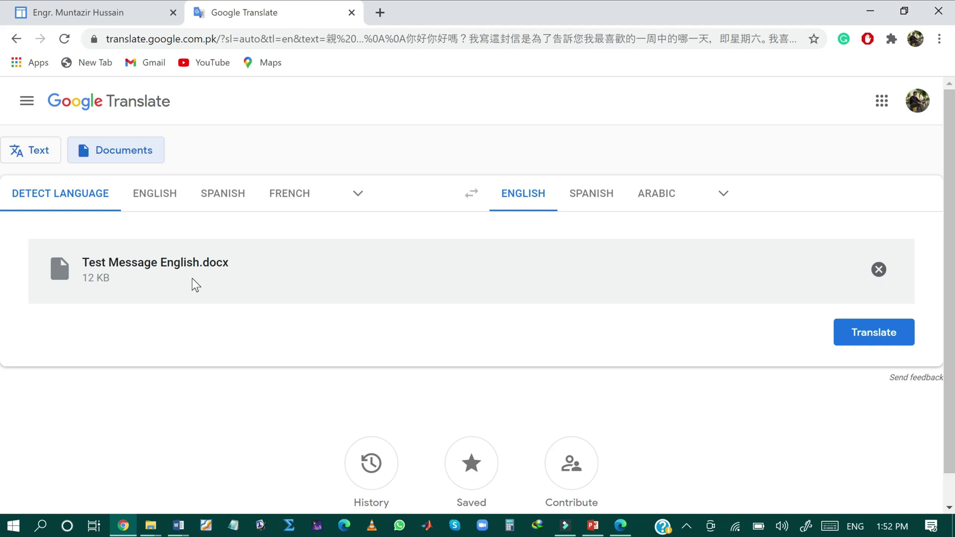
- Set the target language to Arabic and translate the uploaded document
left_click(724, 194)
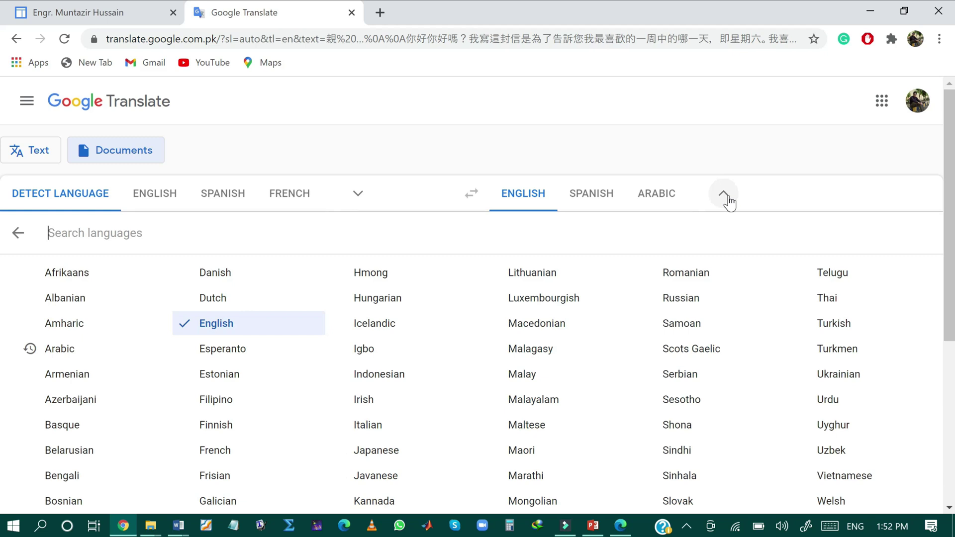
type("c")
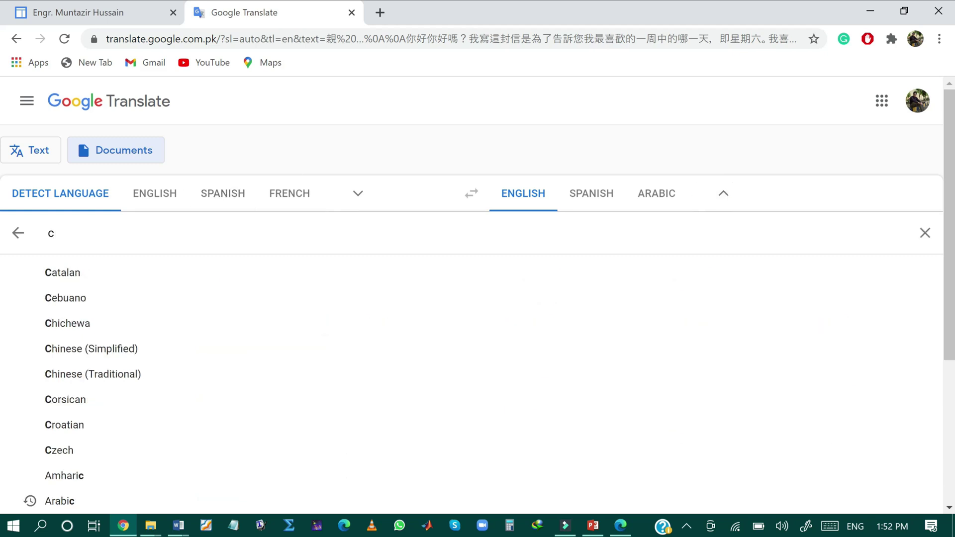
key("BackSpace")
type("a")
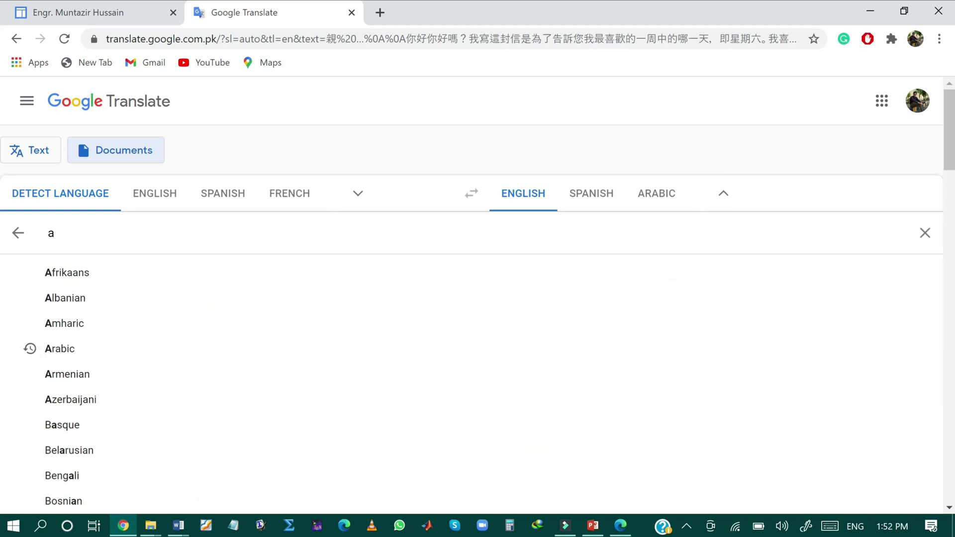
left_click(74, 349)
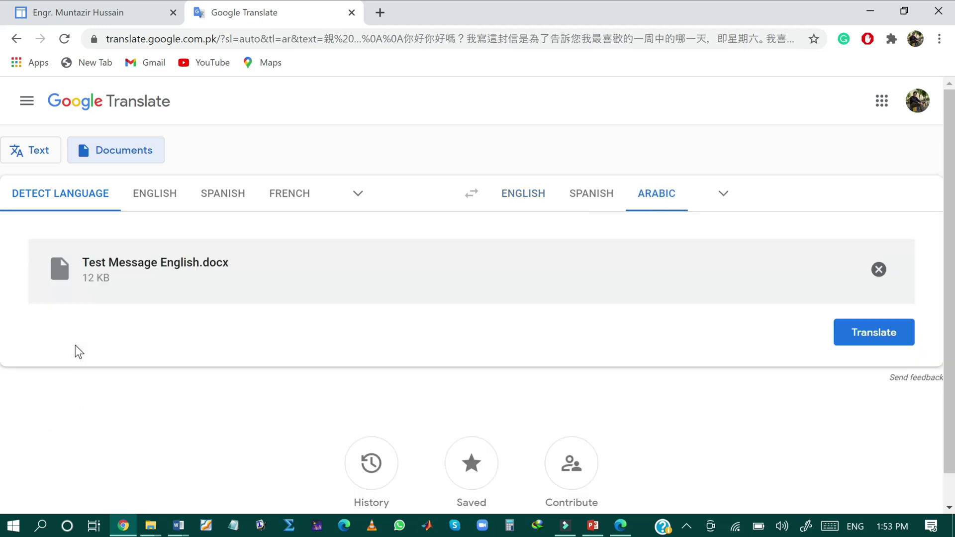
left_click(848, 334)
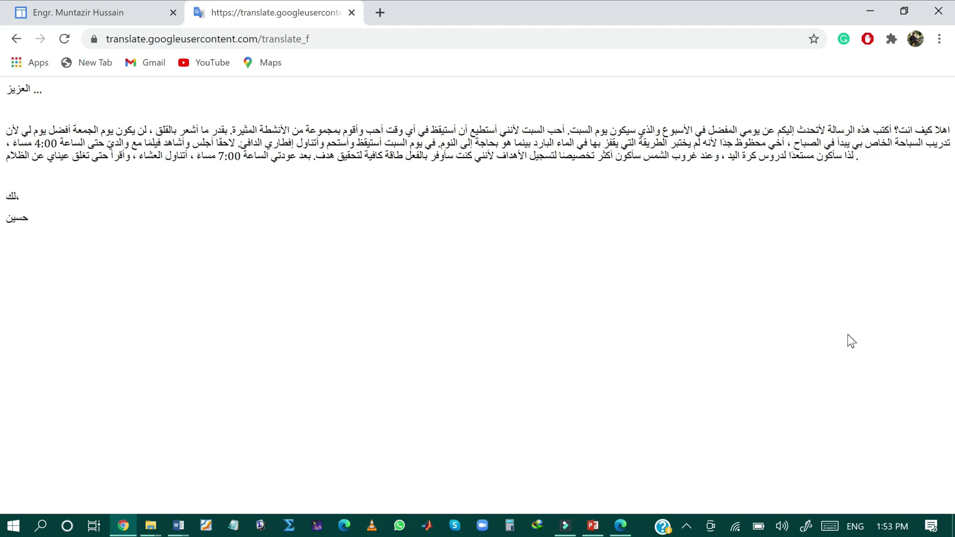
- Copy the whole Arabic translation and paste it into a new blank Word document
left_click_drag(27, 271, 1, 85)
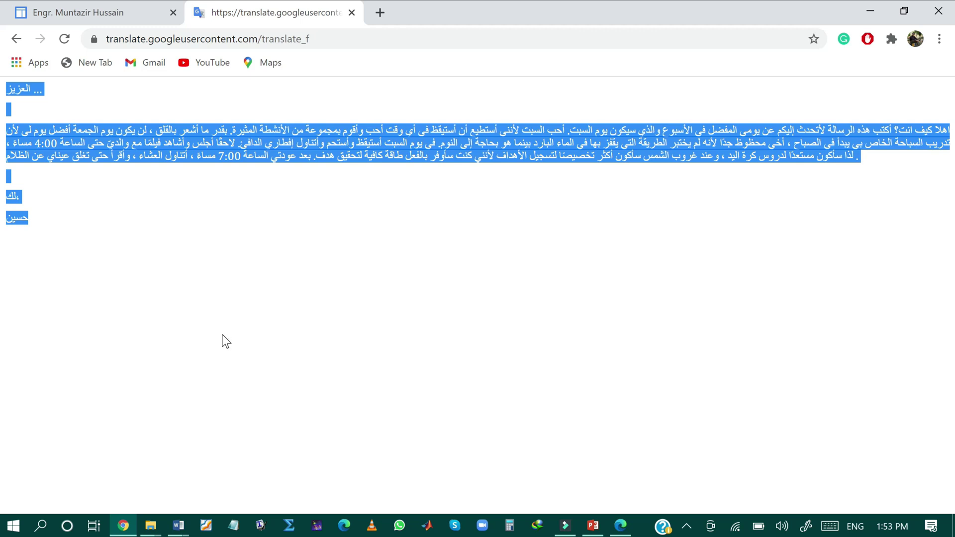
left_click(178, 525)
left_click(368, 490)
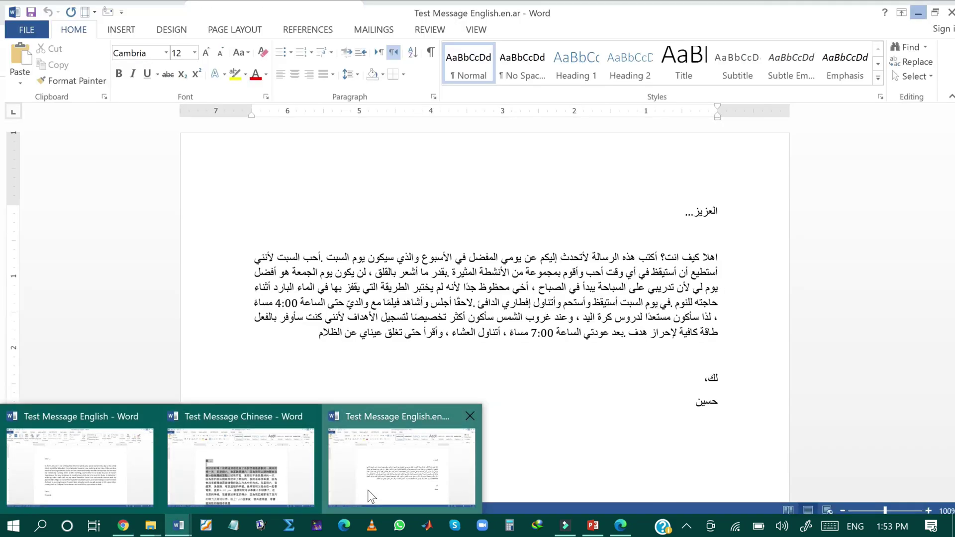
key("ctrl+n")
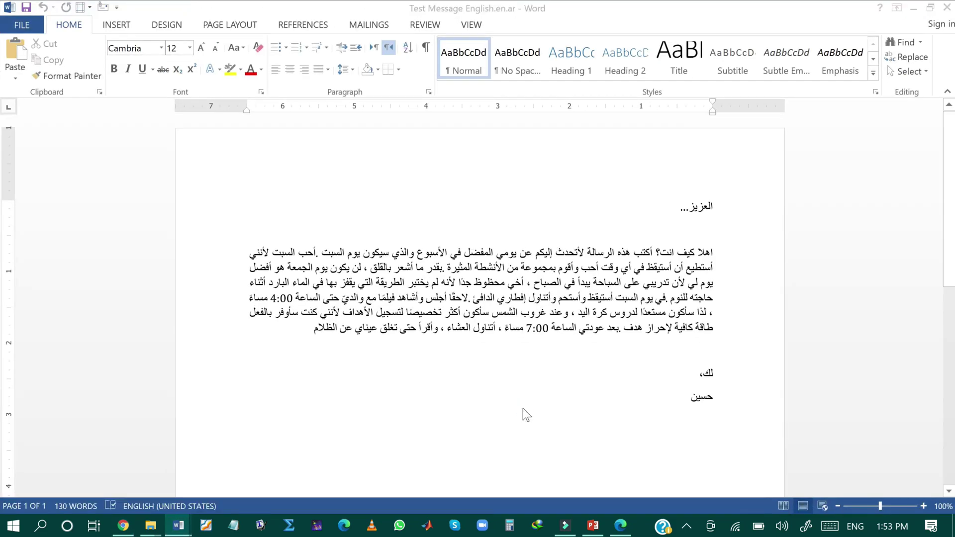
type("العزيز ...  اهلا كيف انت؟ أكتب هذه الرسالة لأتحدث إليكم عن يومي المفضل في الأسبوع والذي سيكون يوم السبت. أحب السبت لأنني أستطيع أن أستيقظ في أي وقت أحب وأقوم بمجموعة من الأنشطة المثيرة. بقدر ما أشعر بالقلق ، لن يكون يوم الجمعة أفضل يوم لي لأن تدريب السباحة الخاص بي يبدأ في الصباح ، أخي محظوظ جدًا لأنه لم يختبر الطريقة التي يقفز بها في الماء البارد بينما هو بحاجة إلى النوم. في يوم السبت أستيقظ وأستحم وأتناول إفطاري الدافئ. لاحقًا أجلس وأشاهد فيلمًا مع والديّ حتى الساعة 4:00 مساءً ، لذا سأكون مستعدًا لدروس كرة اليد ، وعند غروب الشمس سأكون أكثر تخصيصًا لتسجيل الأهداف لأنني كنت سأوفر بالفعل طاقة كافية لتحقيق هدف. بعد عودتي الساعة 7:00 مساءً ، أتناول العشاء ، وأقرأ حتى تغلق عيناي عن الظلام.  لك، حسين")
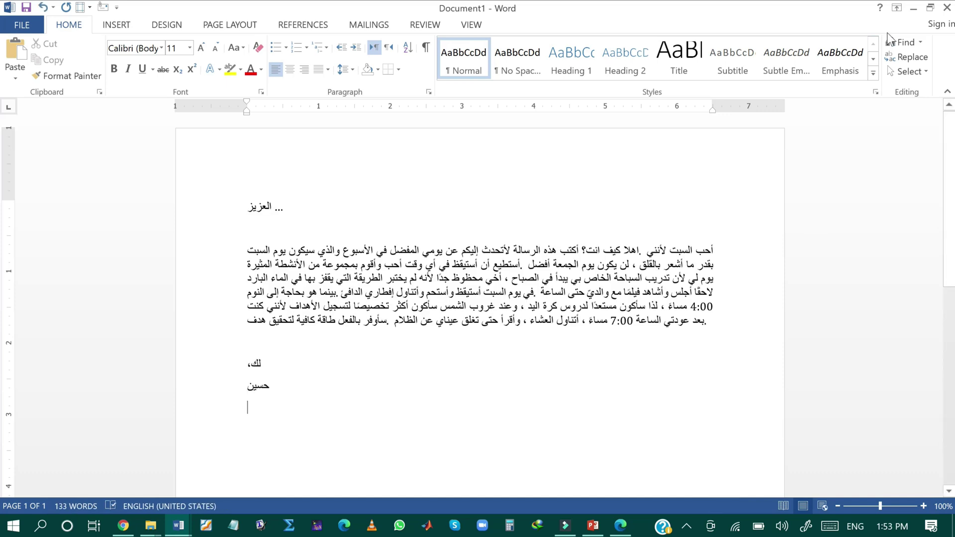
left_click(913, 8)
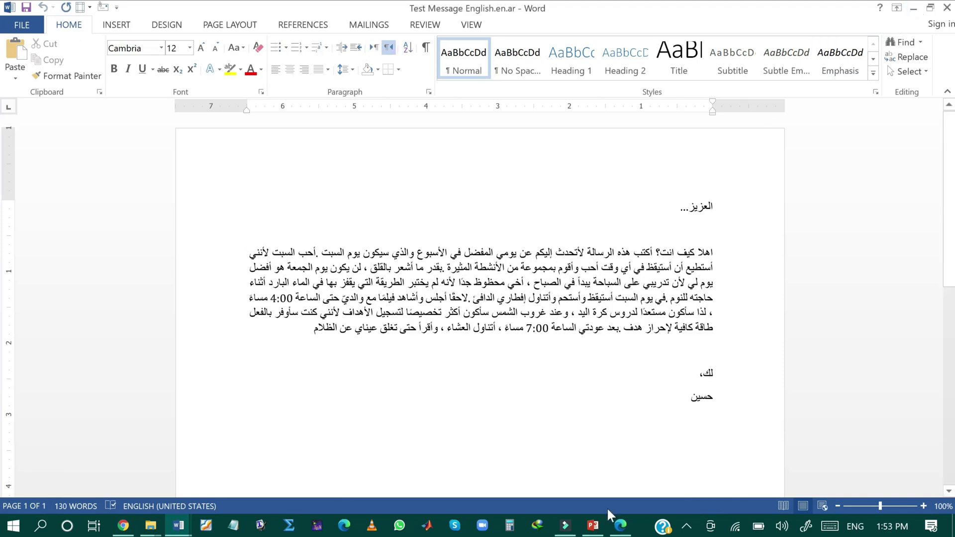
- Switch to the 1. Lec presentation in PowerPoint and show slide 5 about Online doc translator
left_click(593, 525)
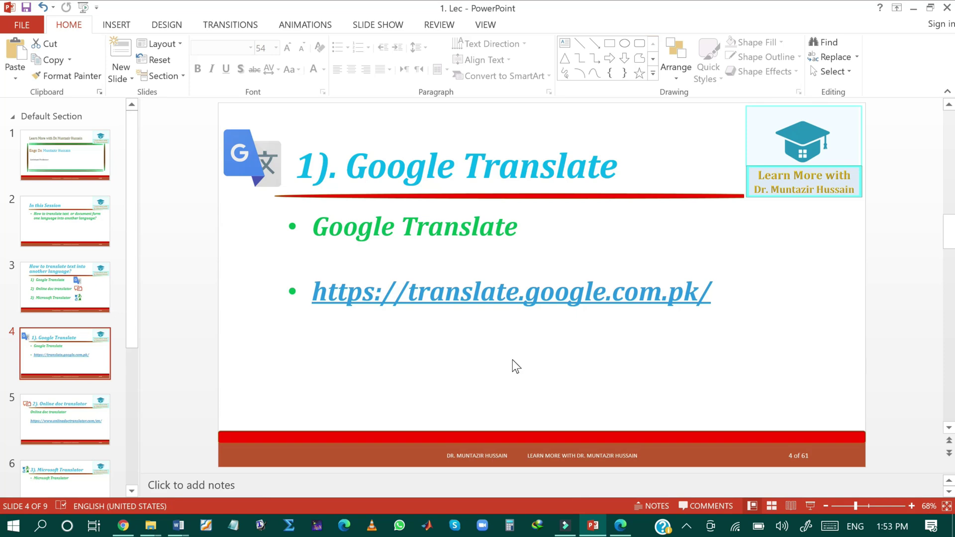
left_click(85, 421)
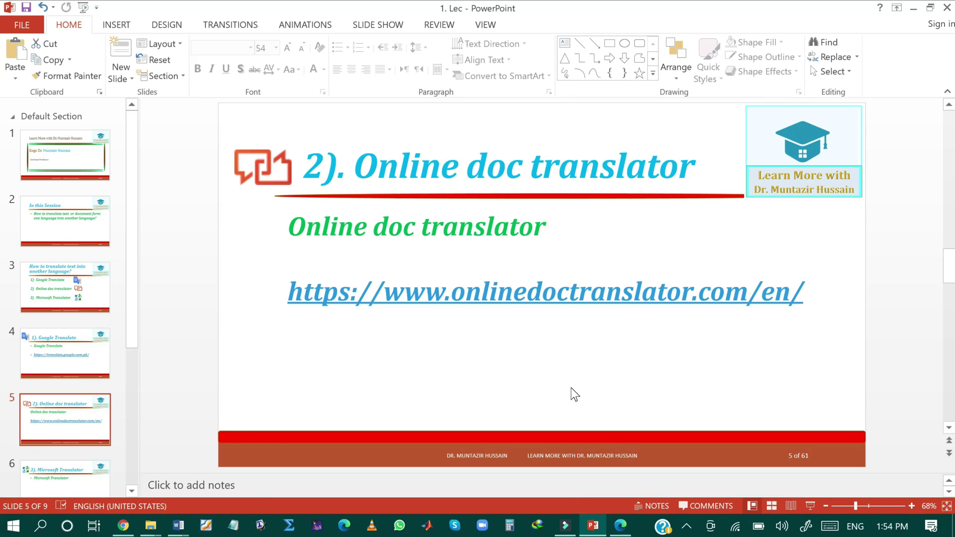
- Switch to Chrome and search Google in a new tab for "online doc translator", accepting the corrected spelling
left_click(123, 526)
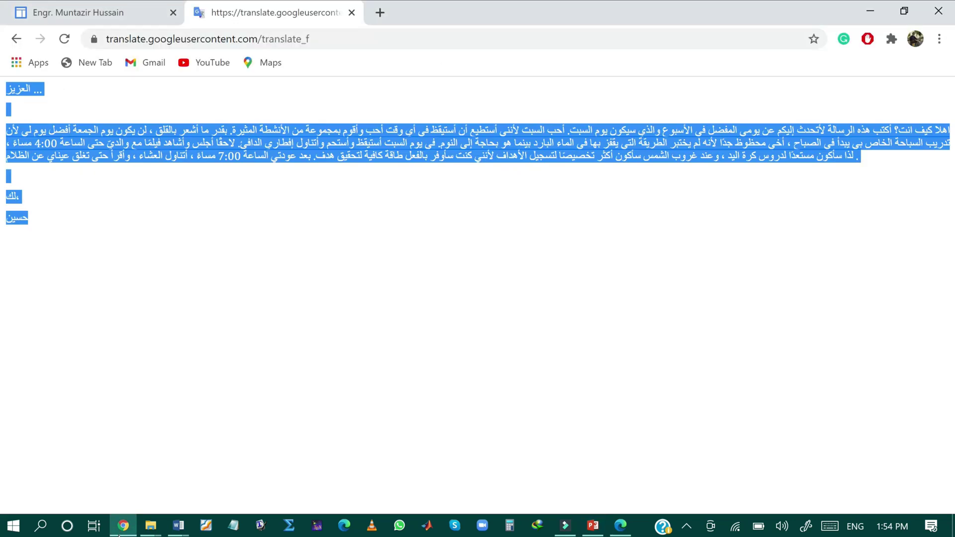
left_click(381, 13)
type("on")
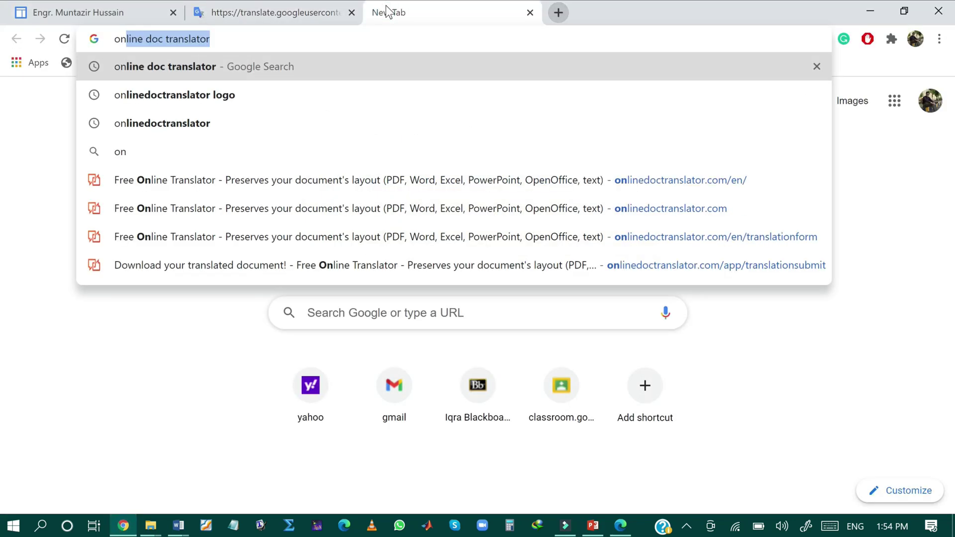
type("line")
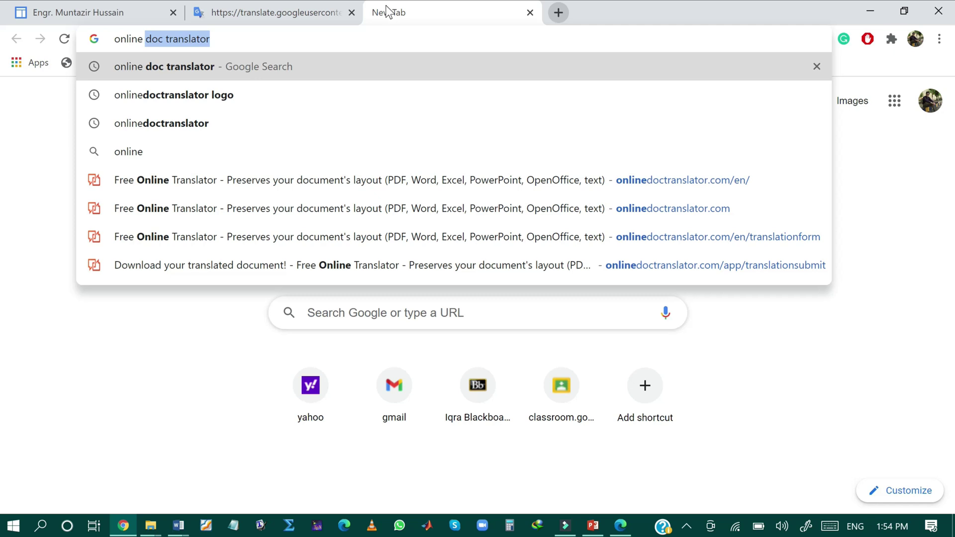
type(" doc tra")
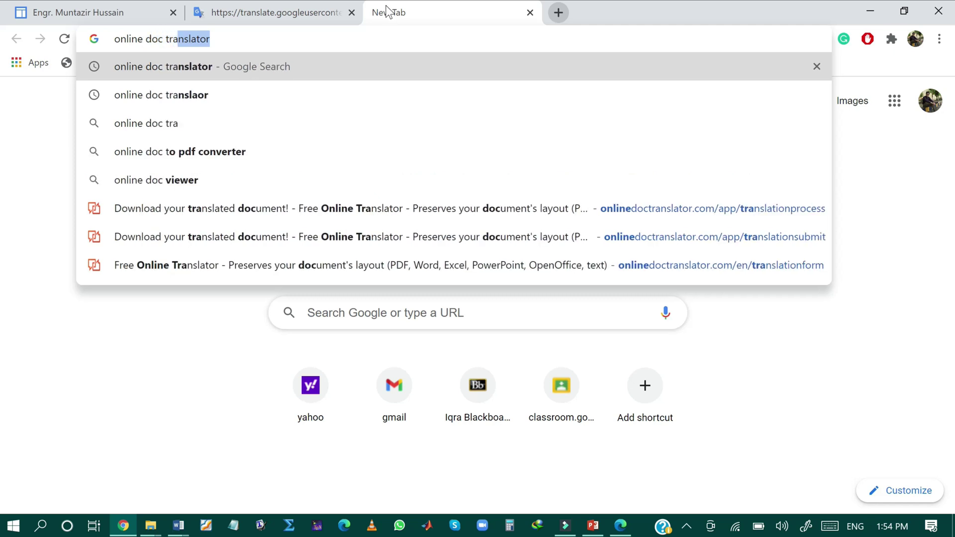
type("nlator")
key("Return")
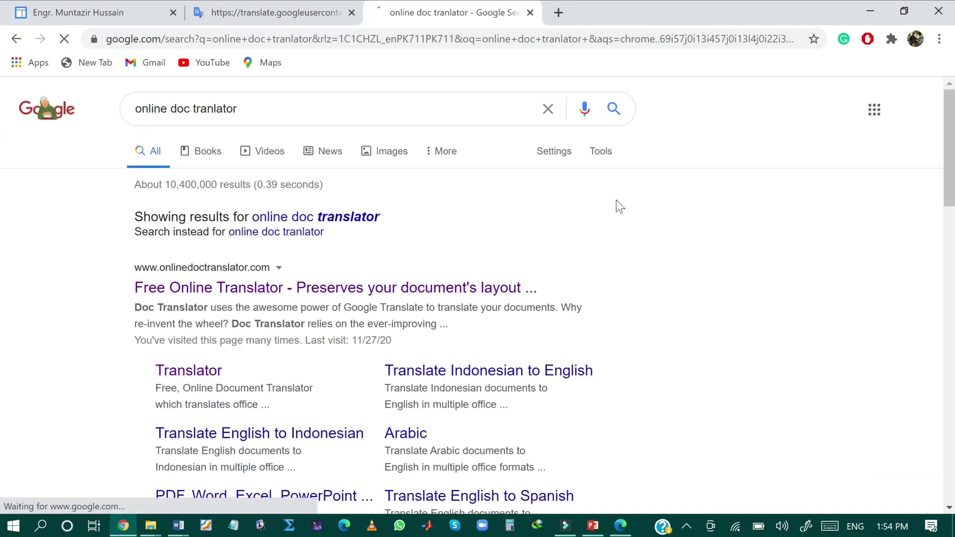
left_click(370, 216)
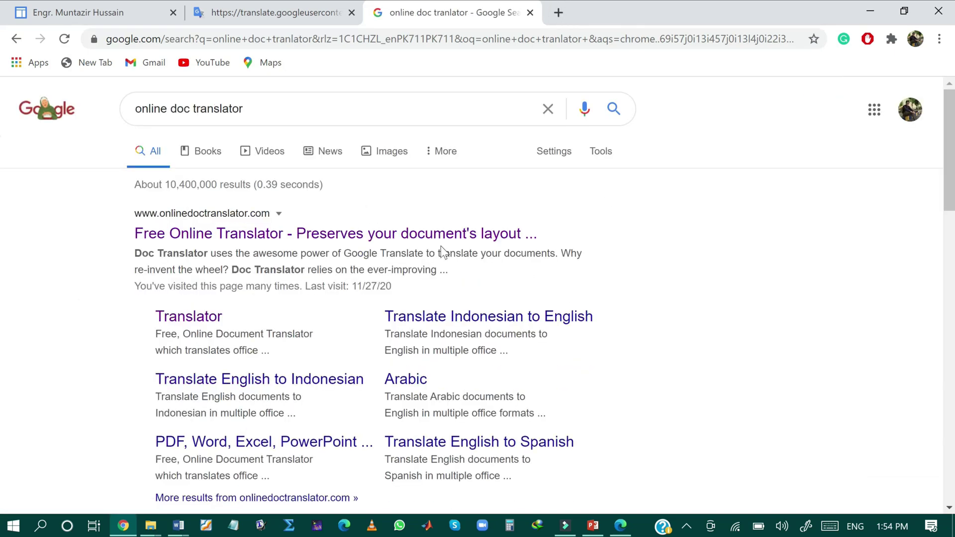
- Open the onlinedoctranslator.com search result in a new tab and switch to it
right_click(423, 235)
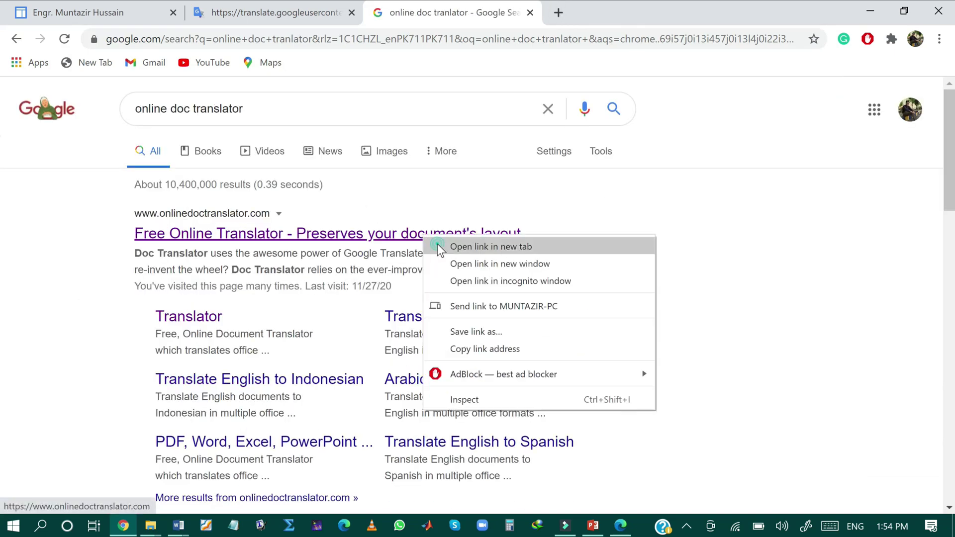
left_click(438, 246)
left_click(597, 11)
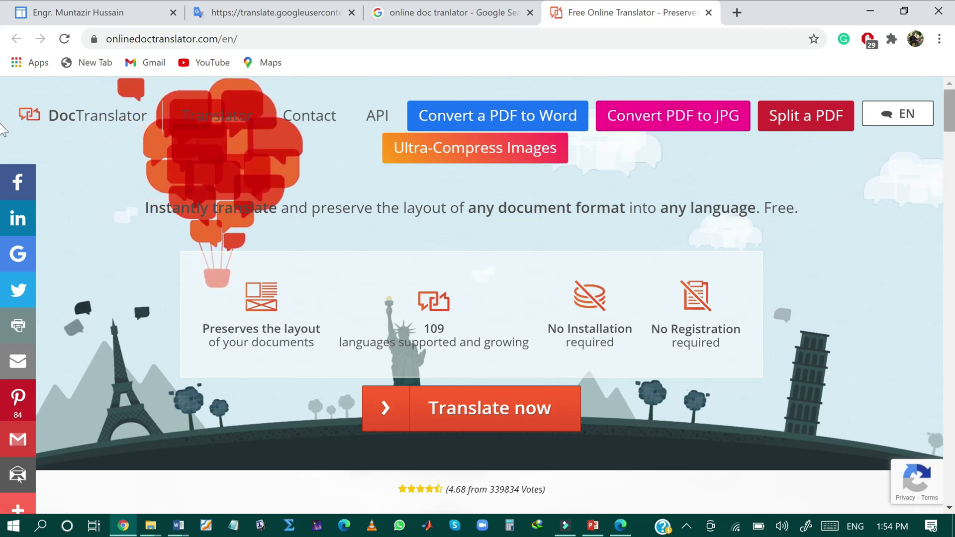
- Examine the DocTranslator home page for how the service works, its supported languages and its supported document formats
scroll(2, 150, "down", 8)
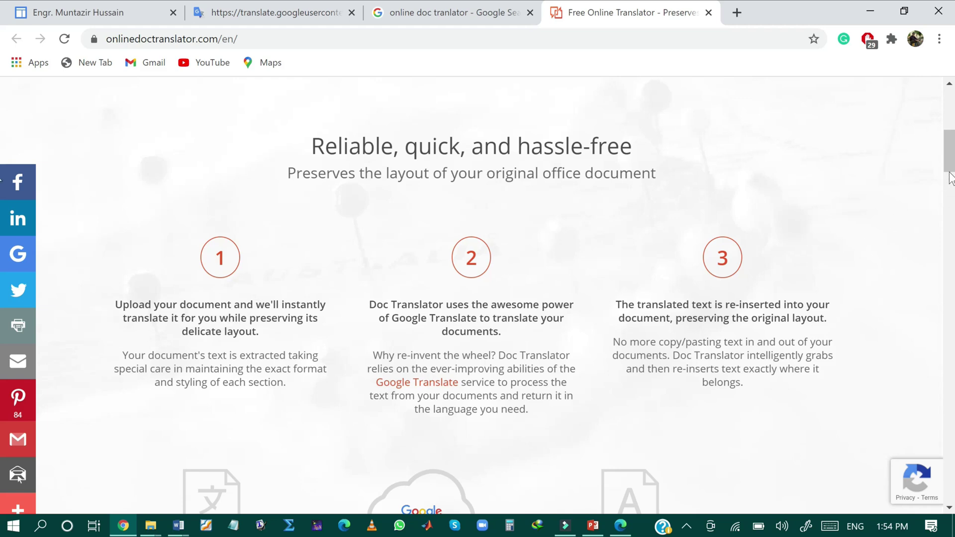
left_click_drag(953, 159, 952, 191)
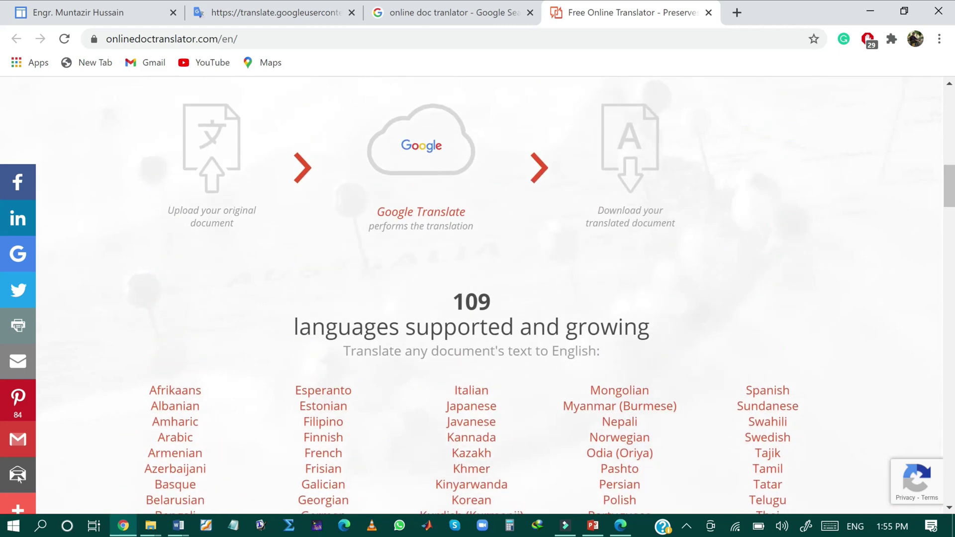
left_click_drag(952, 200, 951, 223)
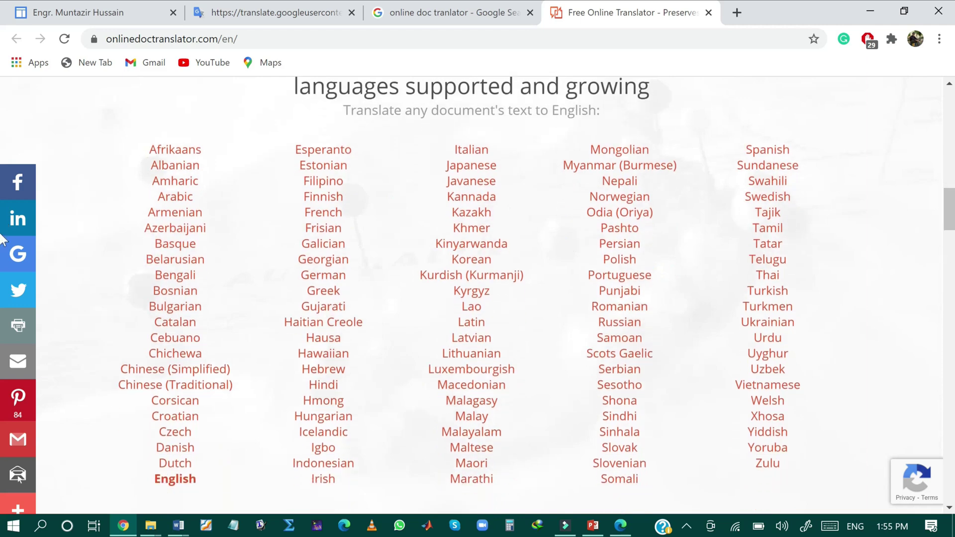
scroll(2, 244, "down", 5)
scroll(2, 247, "down", 5)
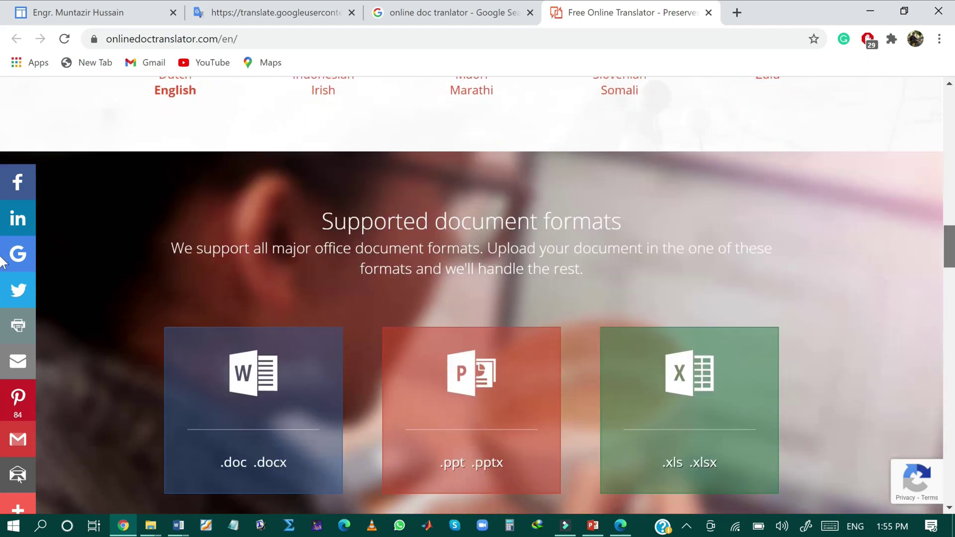
scroll(1, 267, "up", 1)
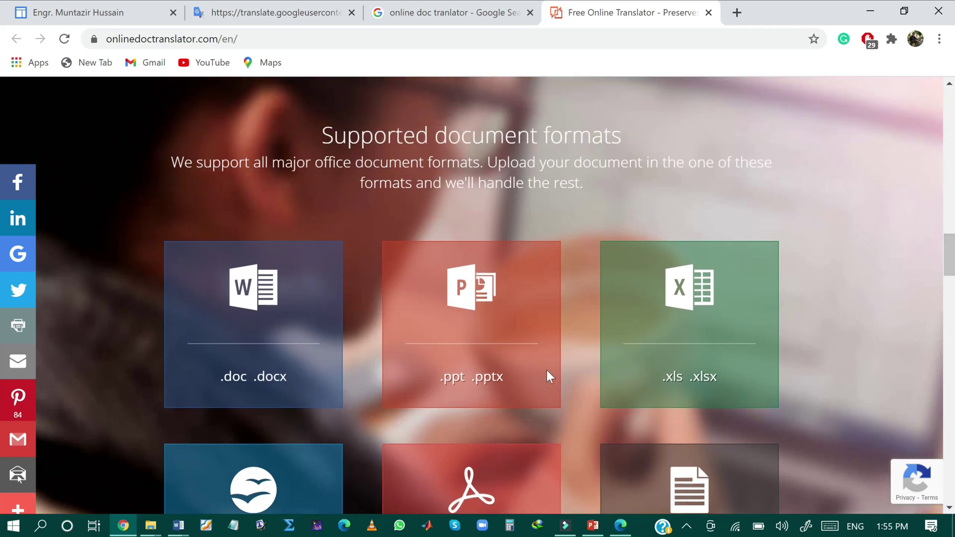
scroll(2, 286, "down", 4)
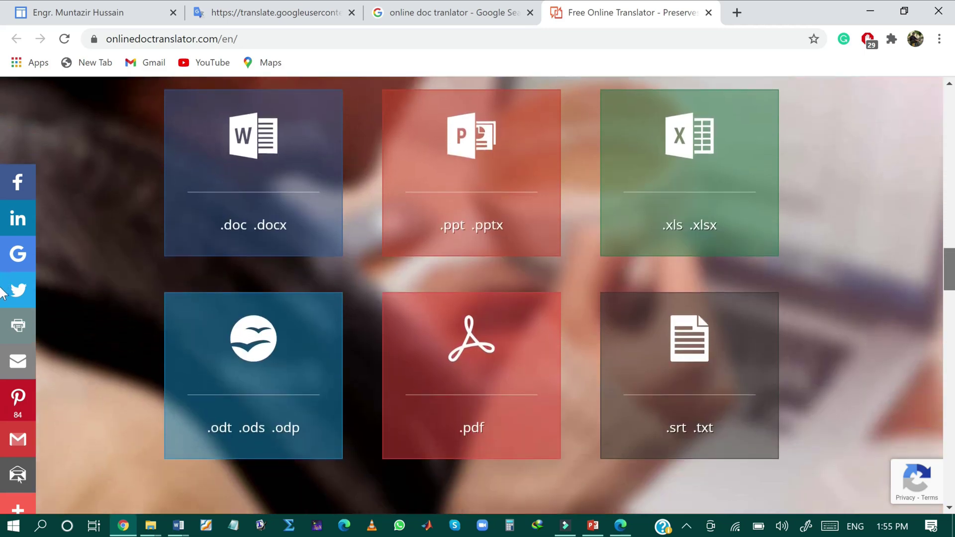
scroll(2, 293, "down", 3)
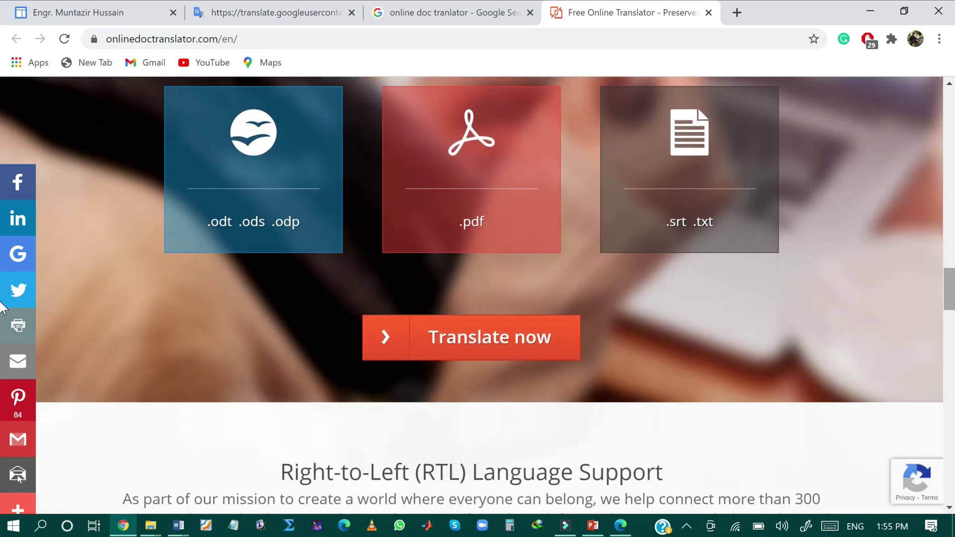
- Go to the document translation form and upload the Word file Test Message English
left_click(531, 343)
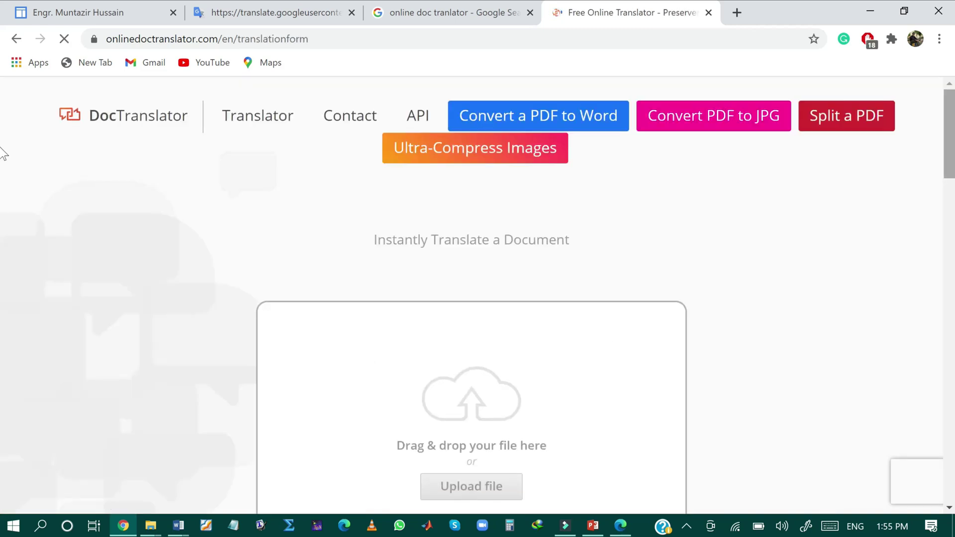
left_click_drag(953, 139, 953, 161)
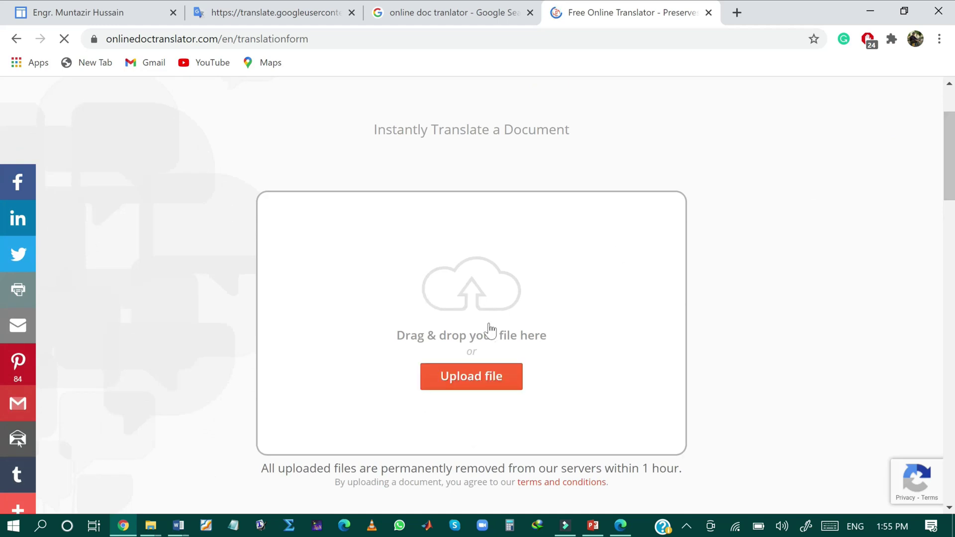
left_click(504, 382)
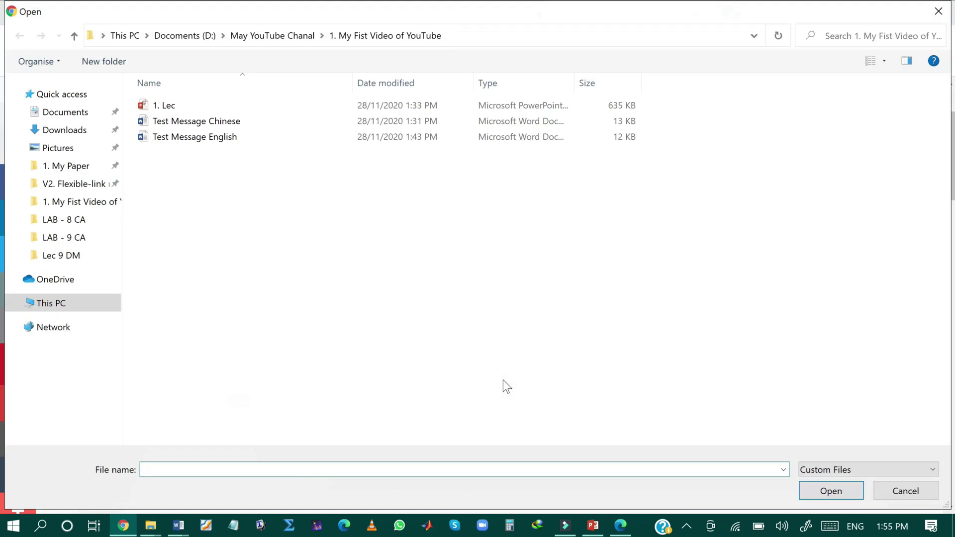
left_click(234, 142)
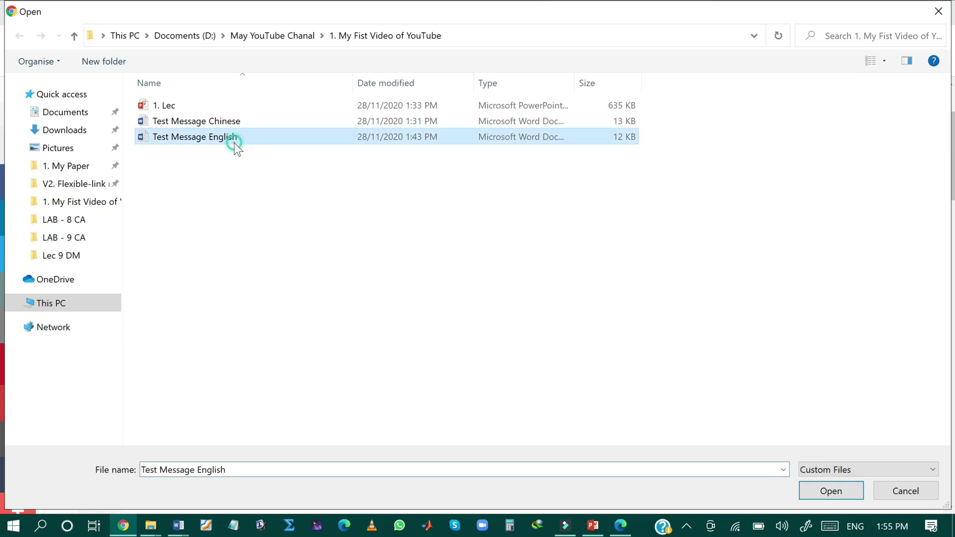
left_click(829, 497)
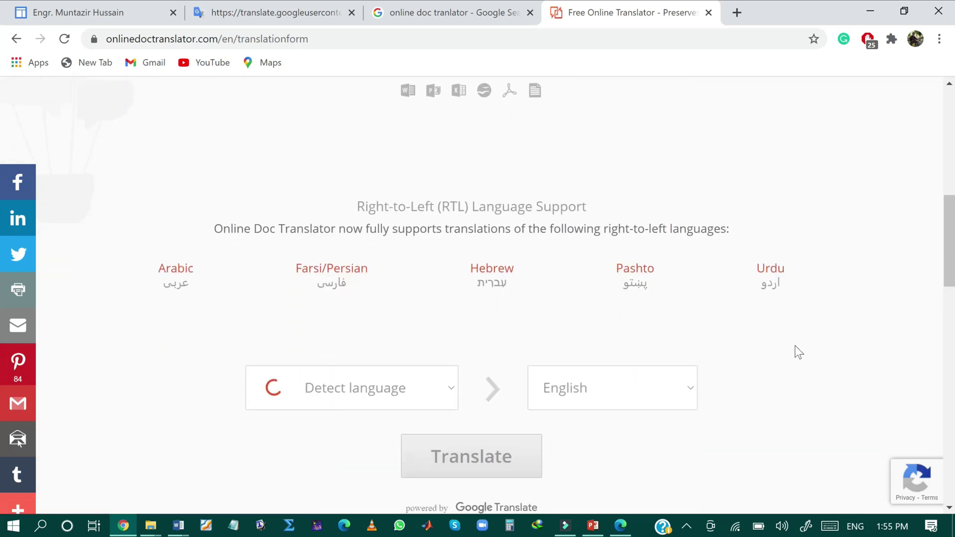
- Set the target language for the uploaded document to French
left_click(692, 392)
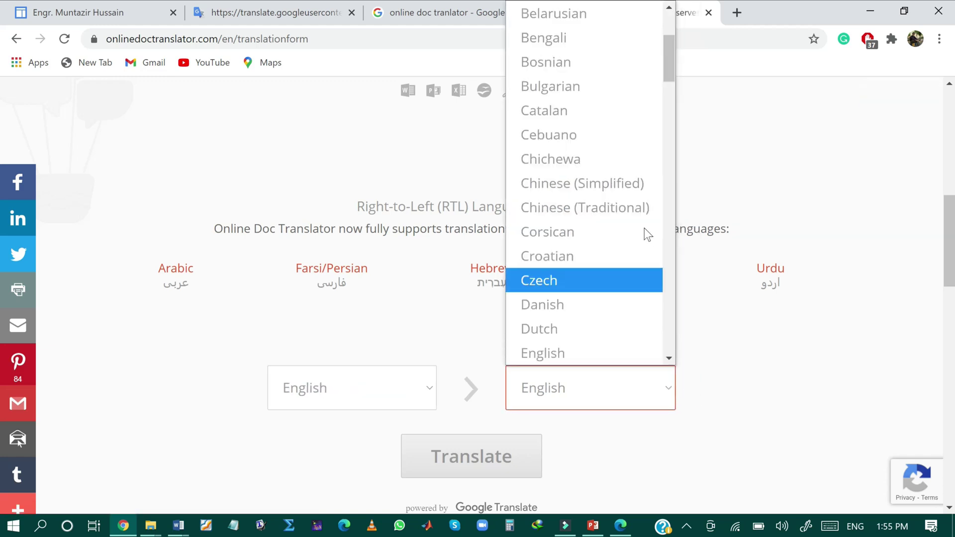
key("Down")
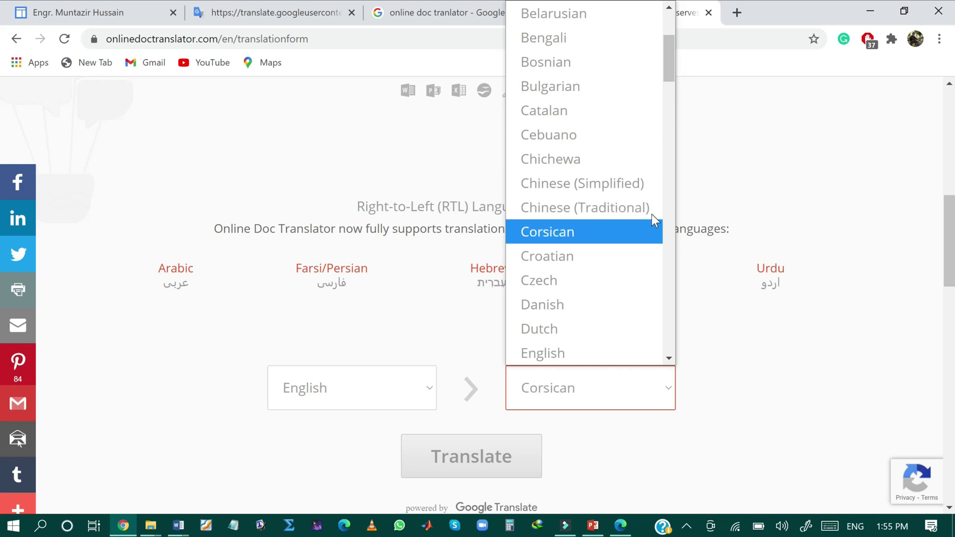
key("f")
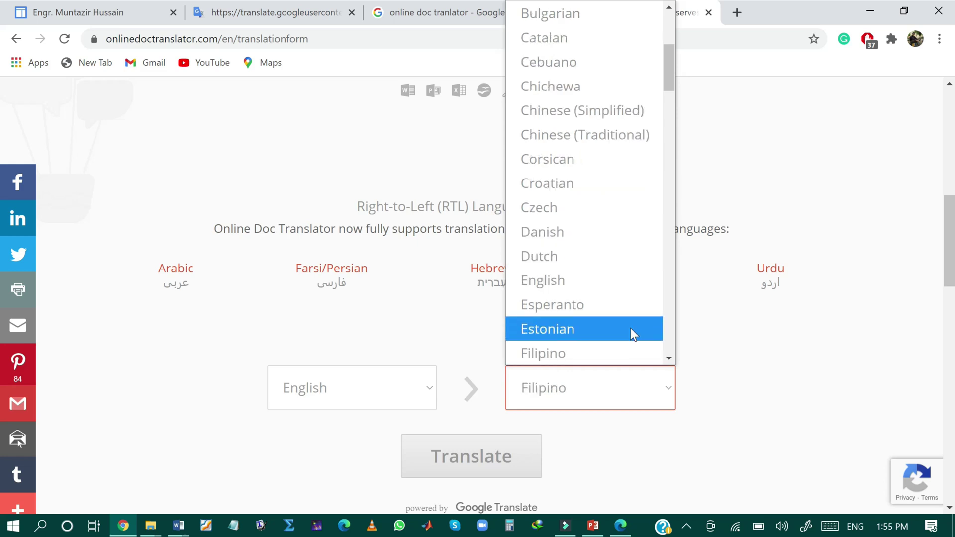
key("Down")
key("Down")
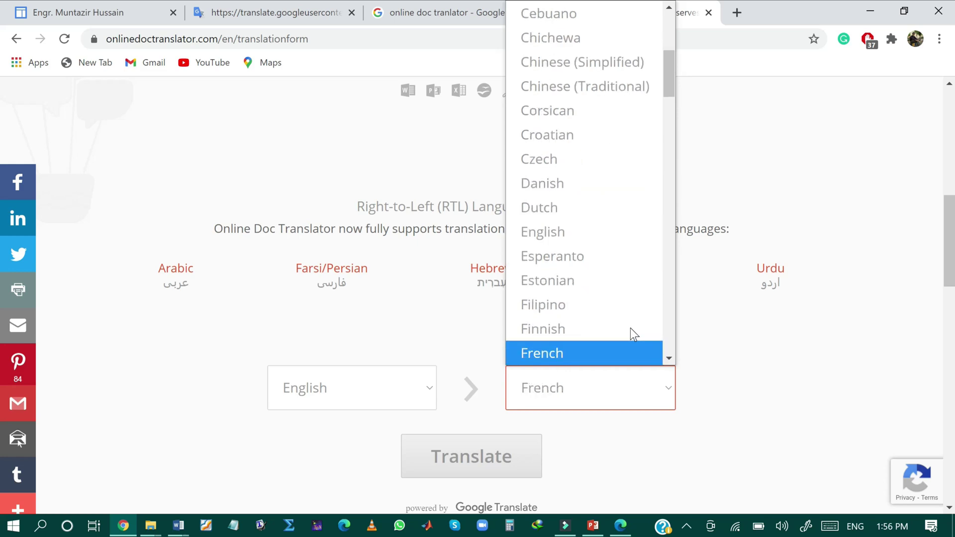
left_click(609, 353)
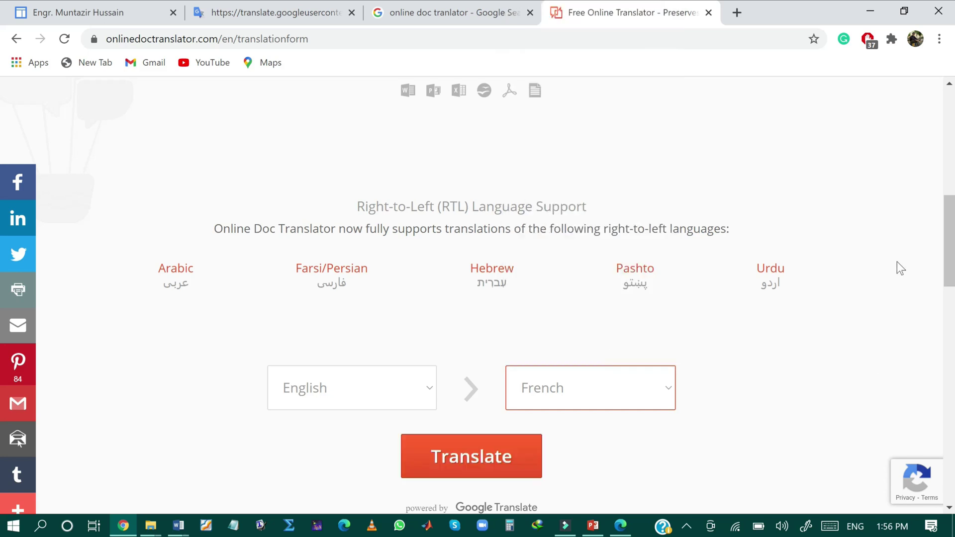
- Translate the uploaded document and download the translated file
scroll(4, 278, "down", 4)
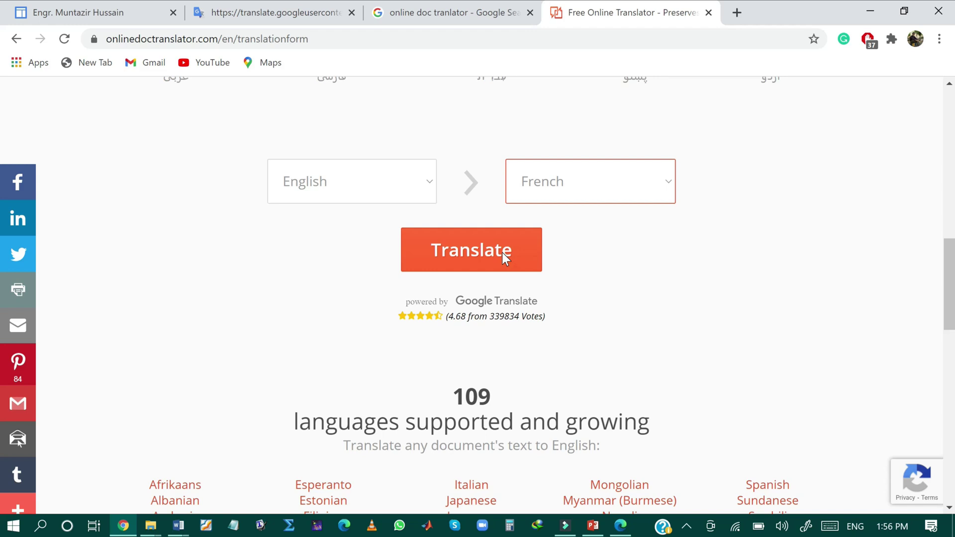
left_click(482, 241)
left_click(481, 257)
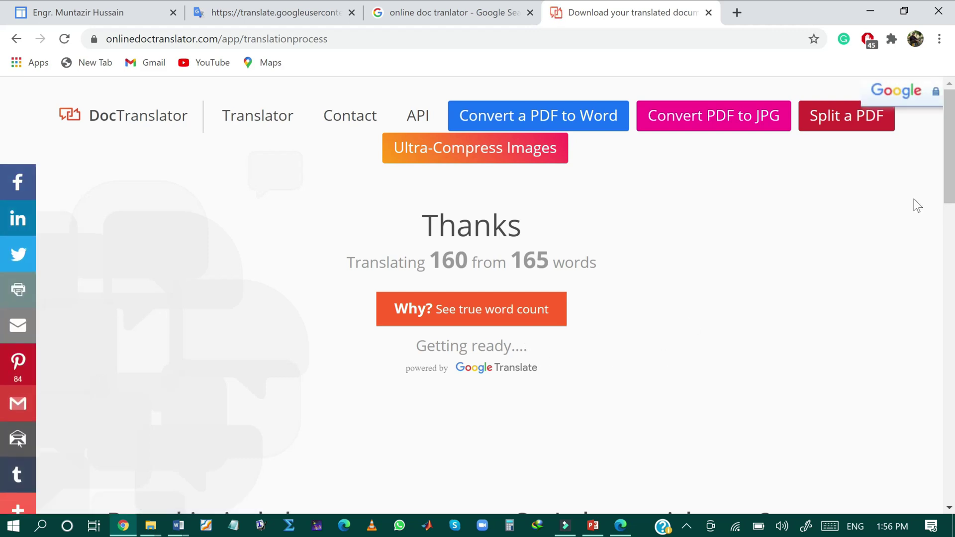
scroll(2, 199, "down", 3)
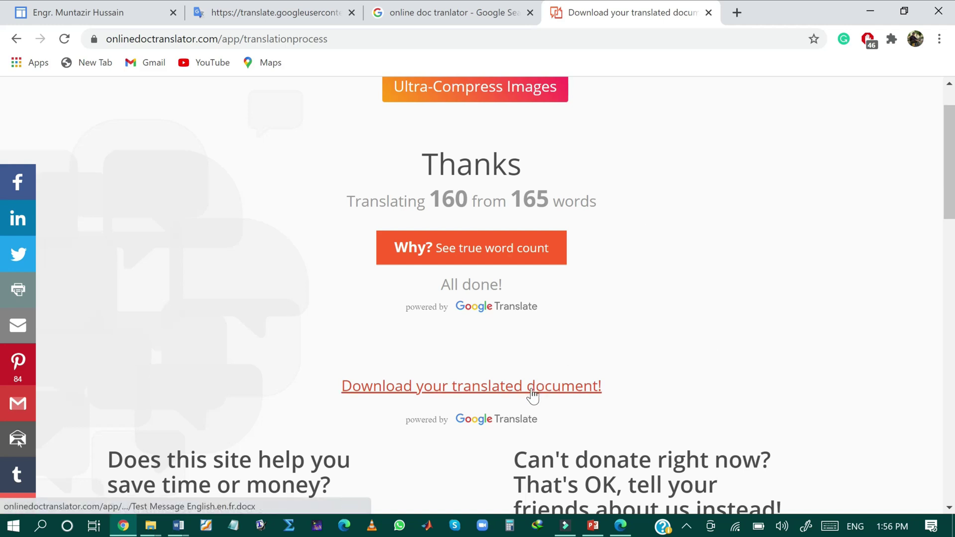
left_click(532, 395)
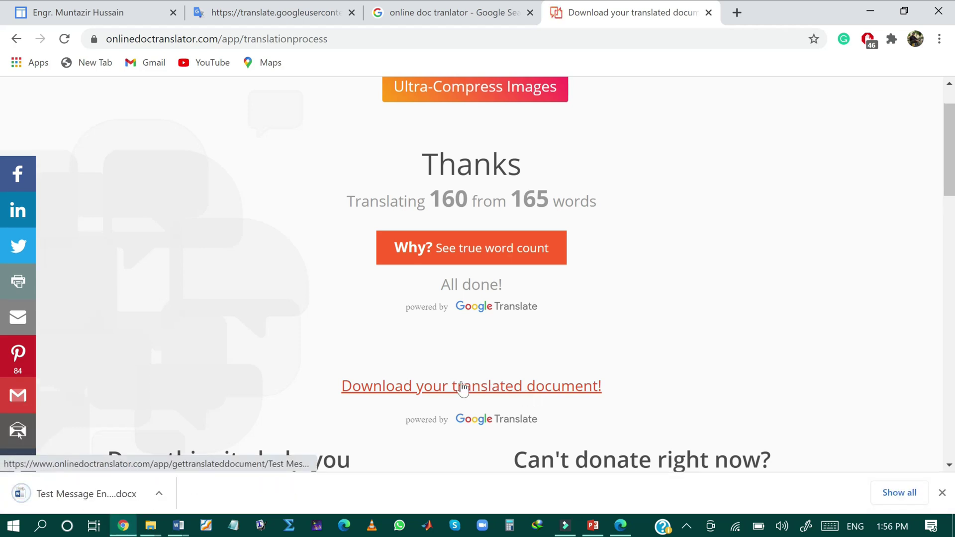
- Show the downloaded French file in its folder, open it in Word and enable editing
left_click(159, 494)
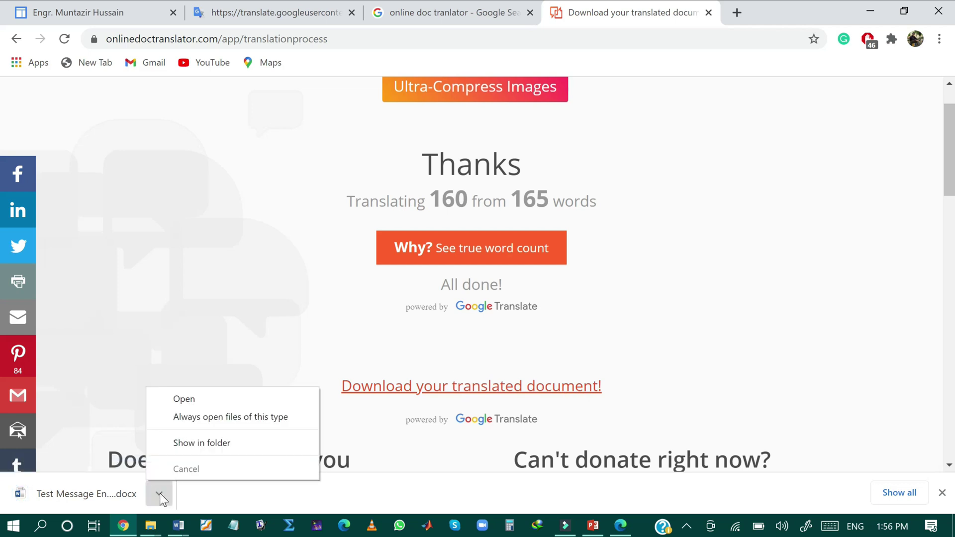
left_click(217, 442)
key("Return")
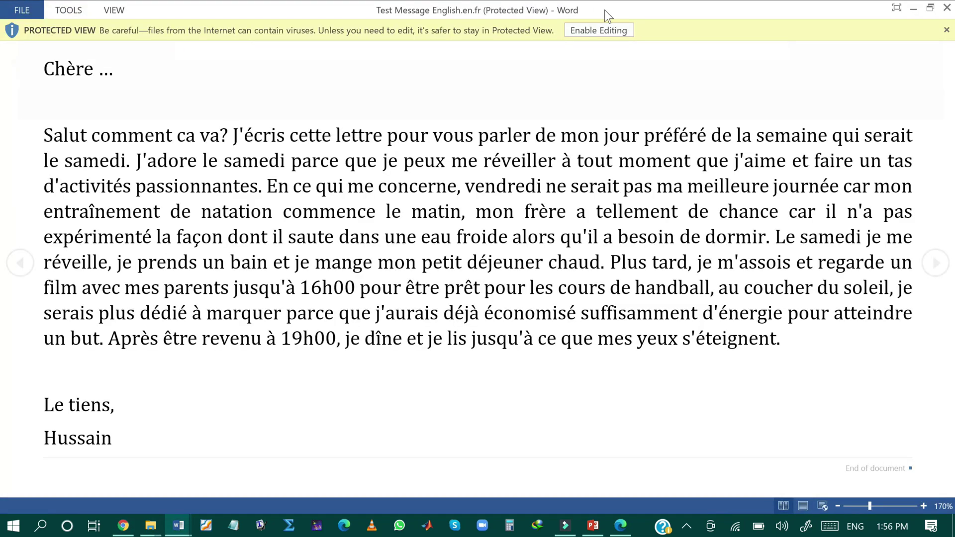
left_click(612, 31)
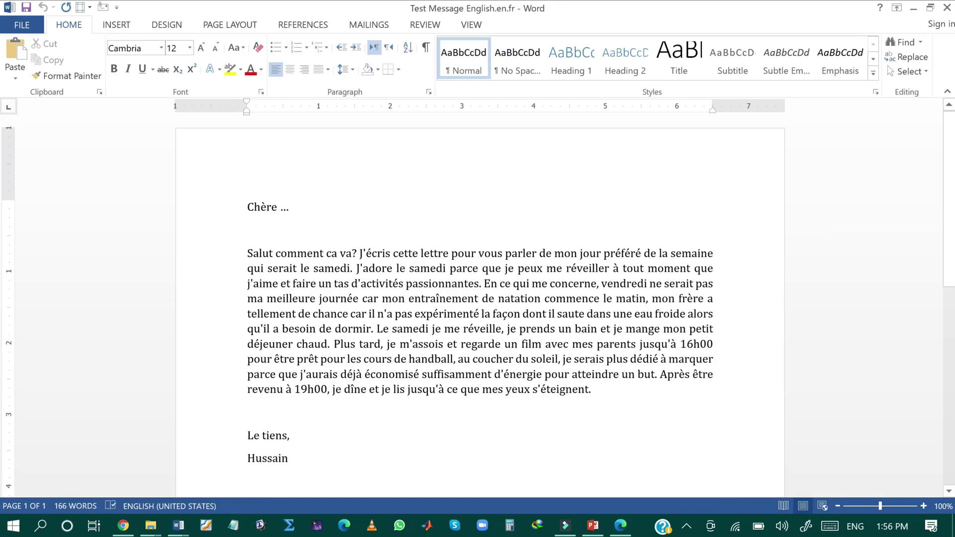
- Place the original Test Message English letter and its French translation side by side to compare both versions
left_click(179, 527)
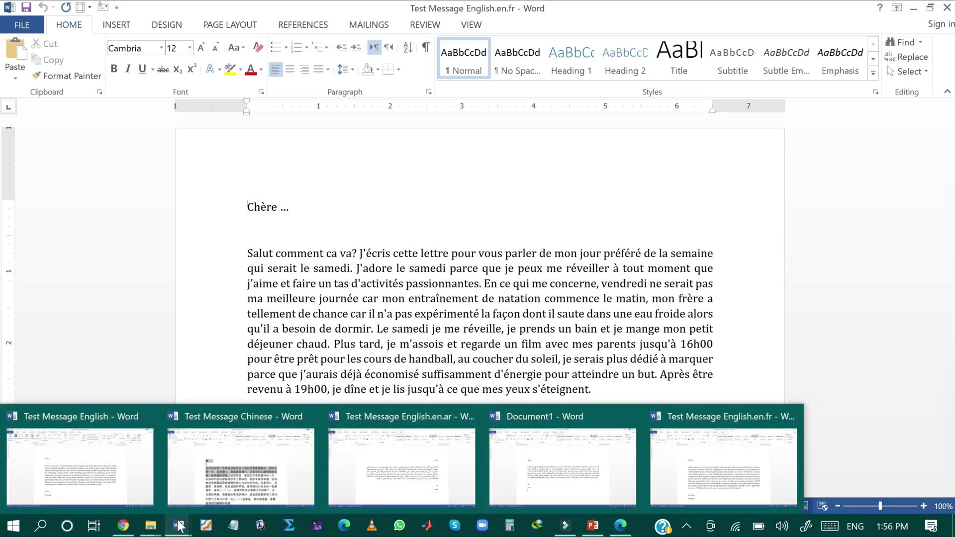
left_click(136, 459)
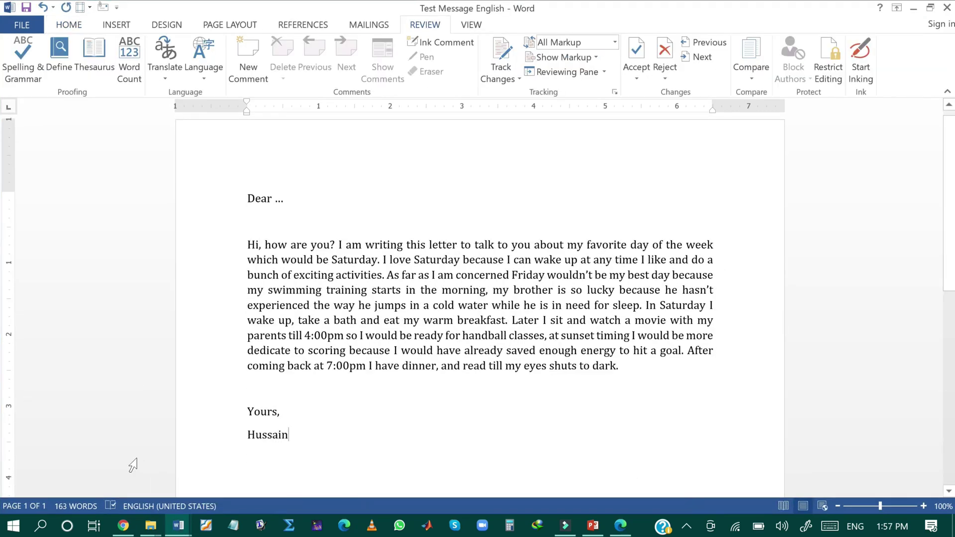
key("super+Left")
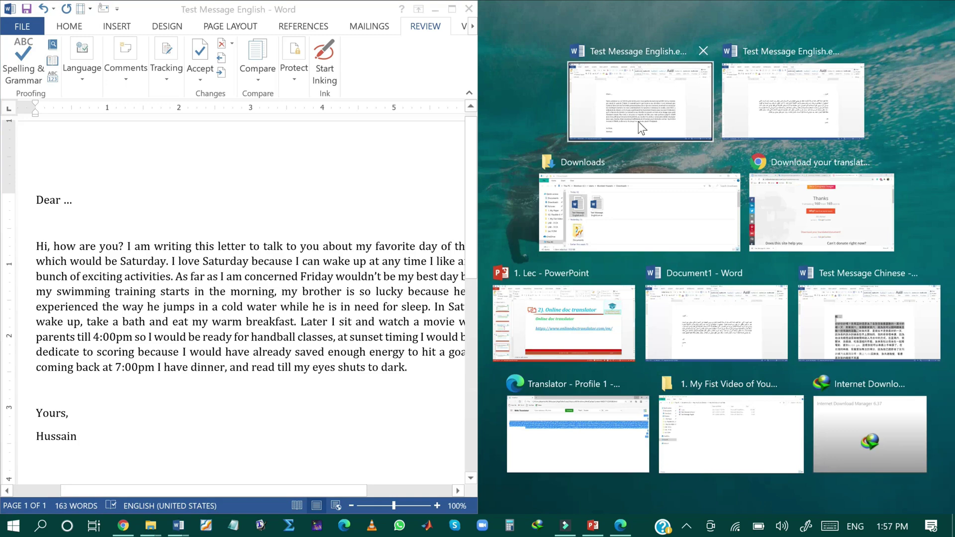
left_click(175, 528)
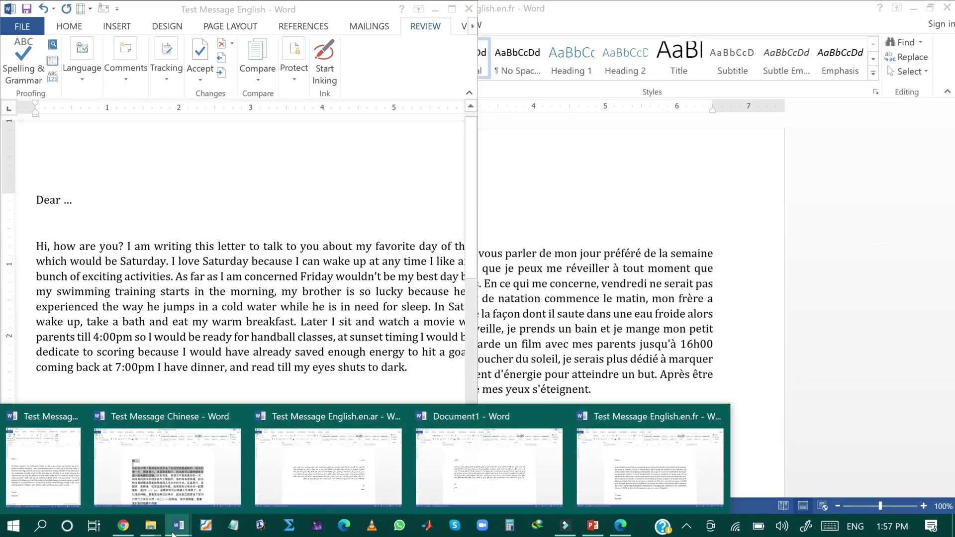
left_click(675, 478)
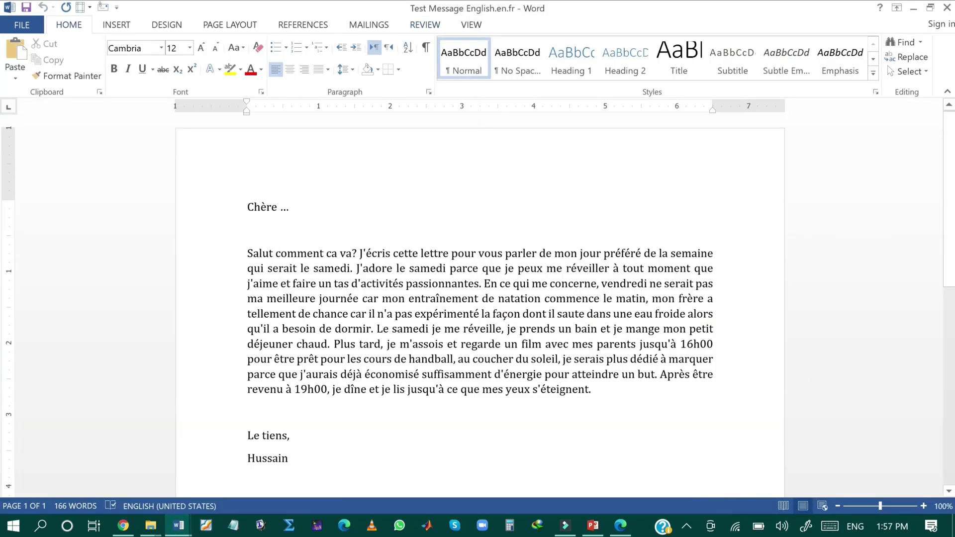
key("super+Right")
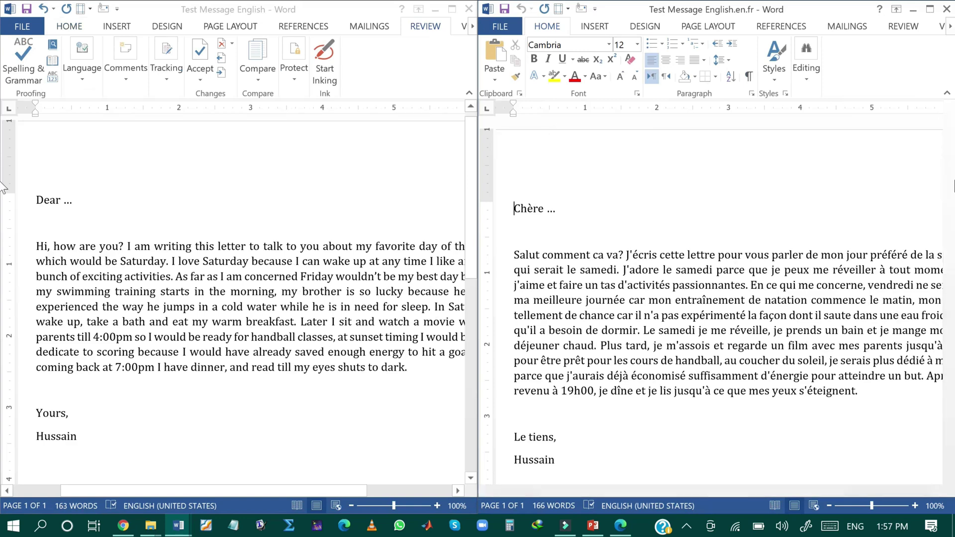
scroll(726, 298, "down", 1)
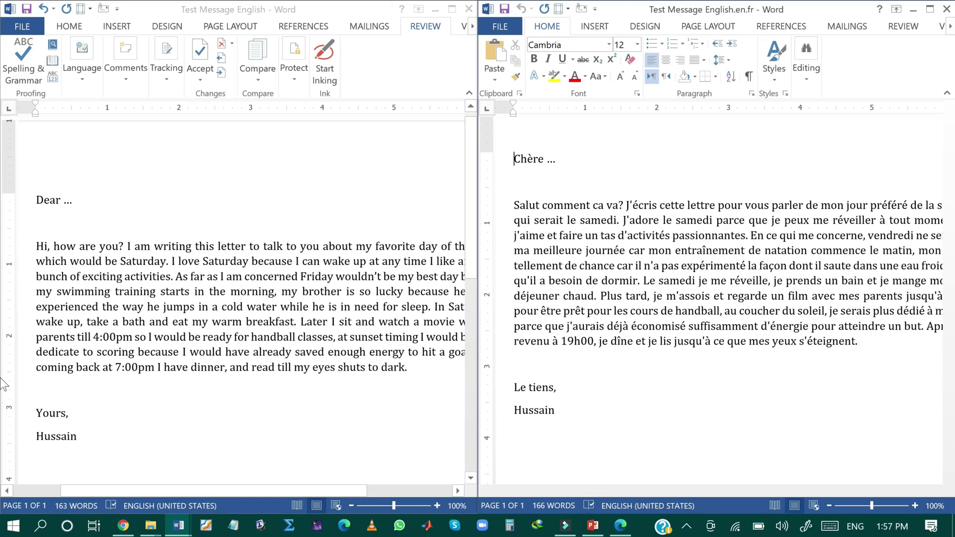
- Switch to the PowerPoint lecture and go to the slide on Microsoft Translator
left_click(123, 525)
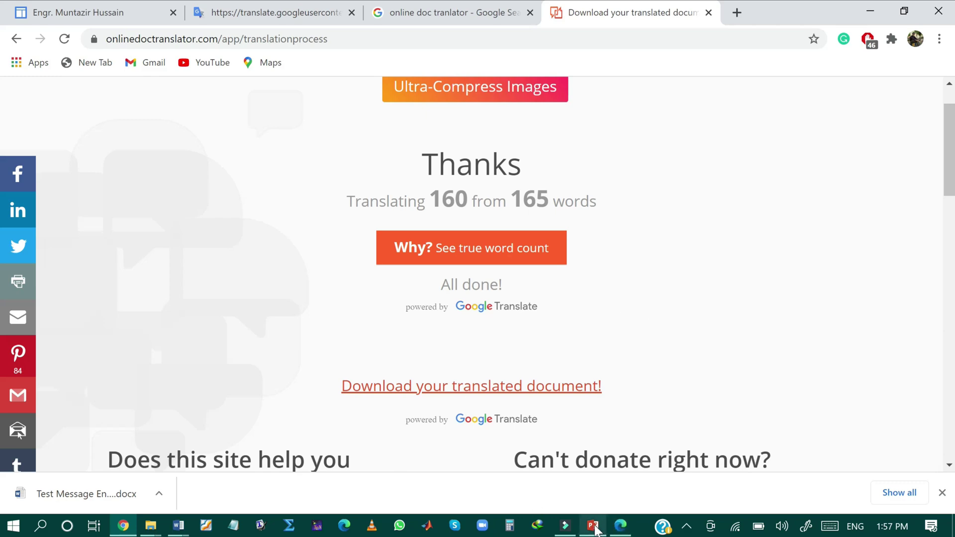
left_click(593, 526)
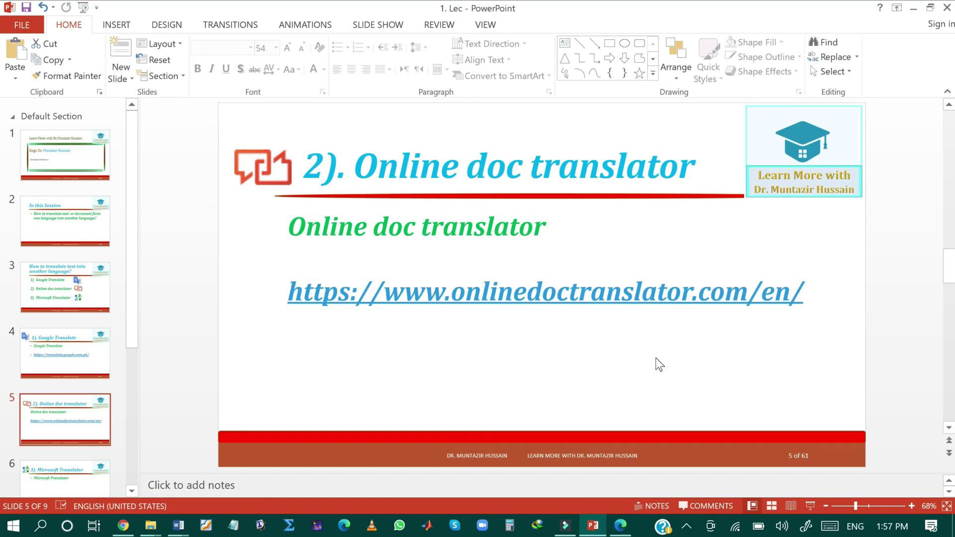
left_click(77, 465)
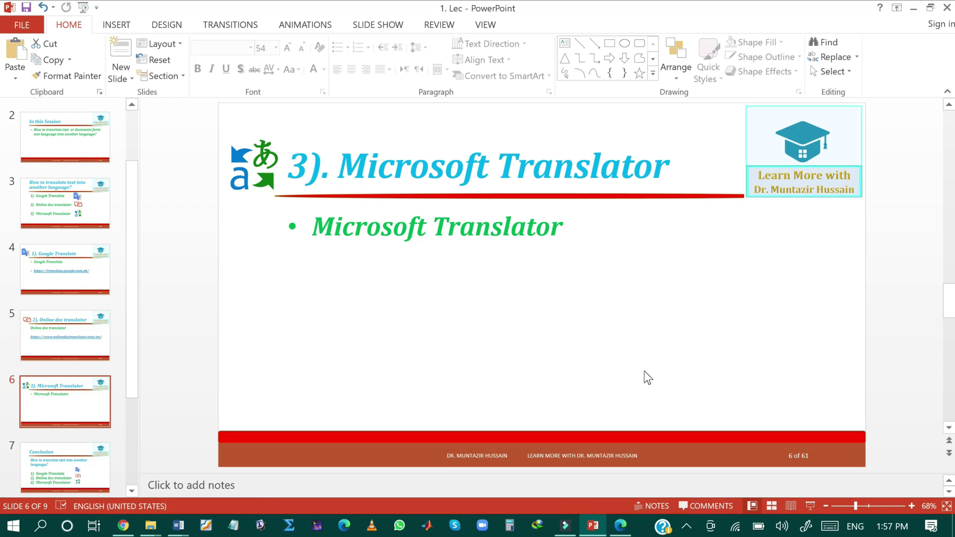
- Switch to Test Message English in Word, maximize its window and display the review tools
left_click(178, 525)
left_click(53, 458)
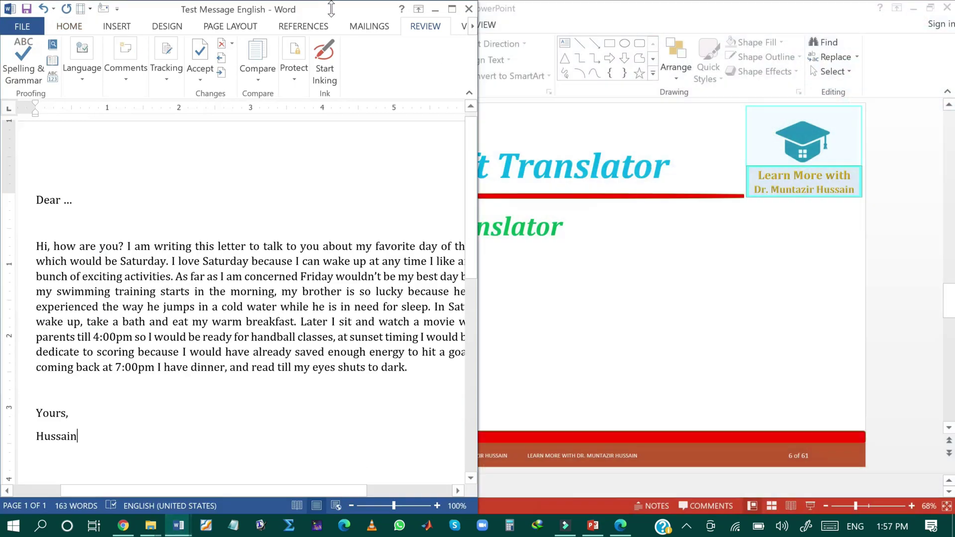
left_click(452, 9)
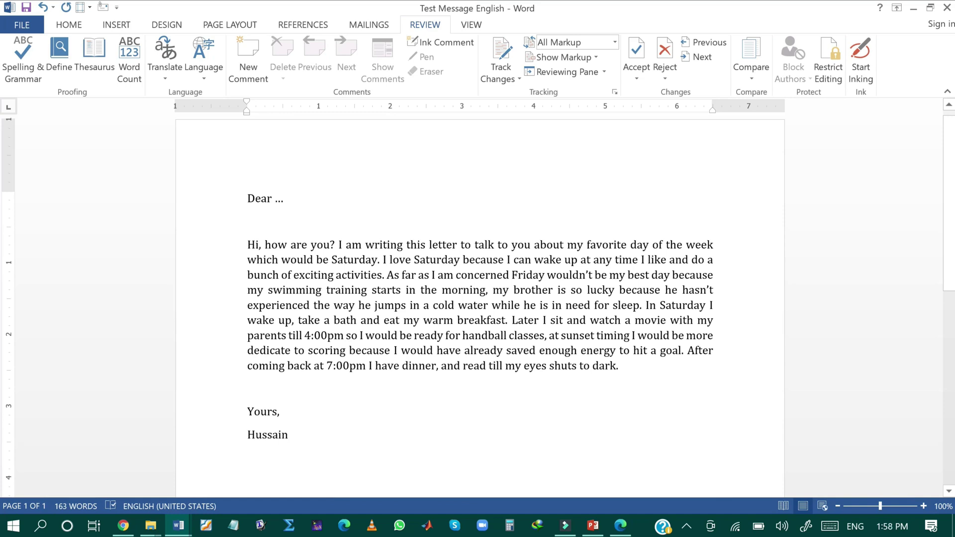
left_click(379, 25)
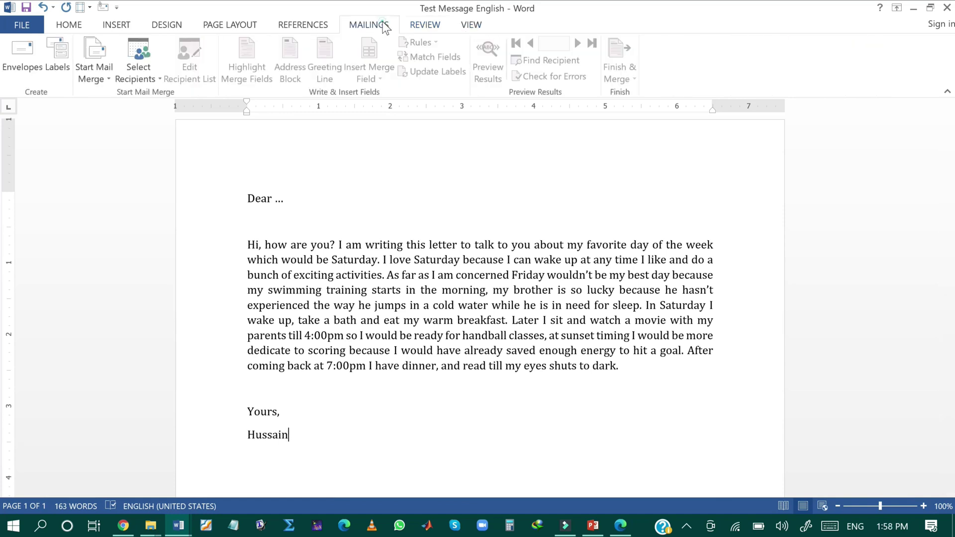
left_click(435, 28)
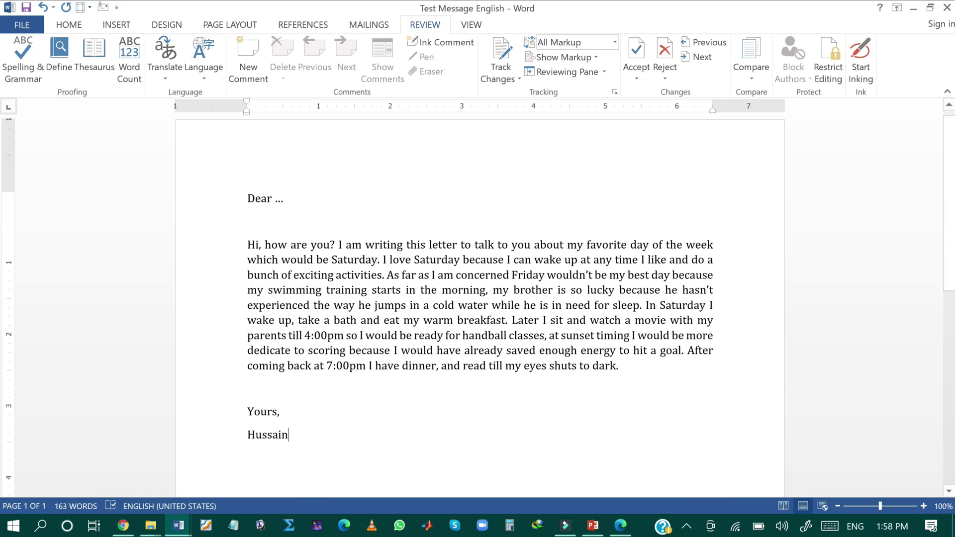
- Run Translate Selected Text on the letter's greeting and opening lines, up to "which would be Saturday."
left_click_drag(382, 260, 247, 199)
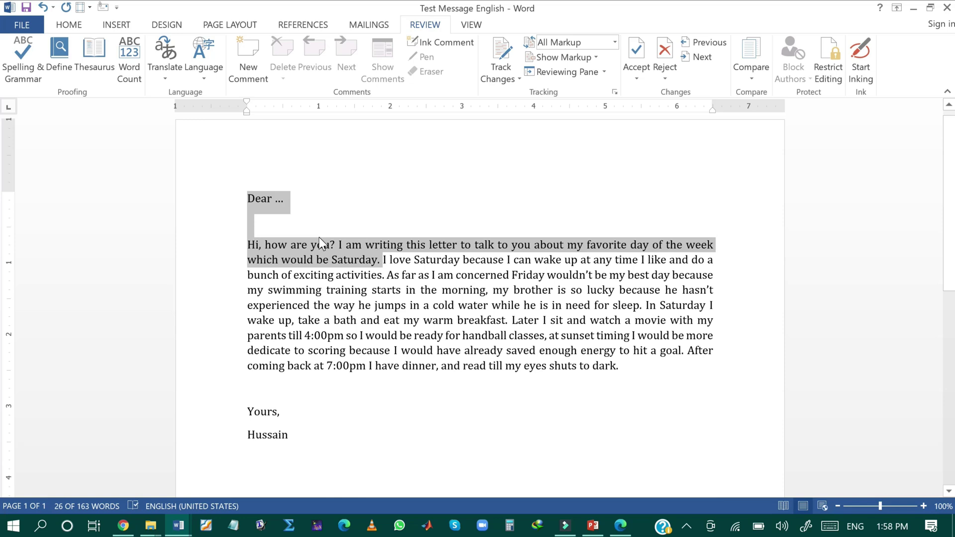
left_click(168, 75)
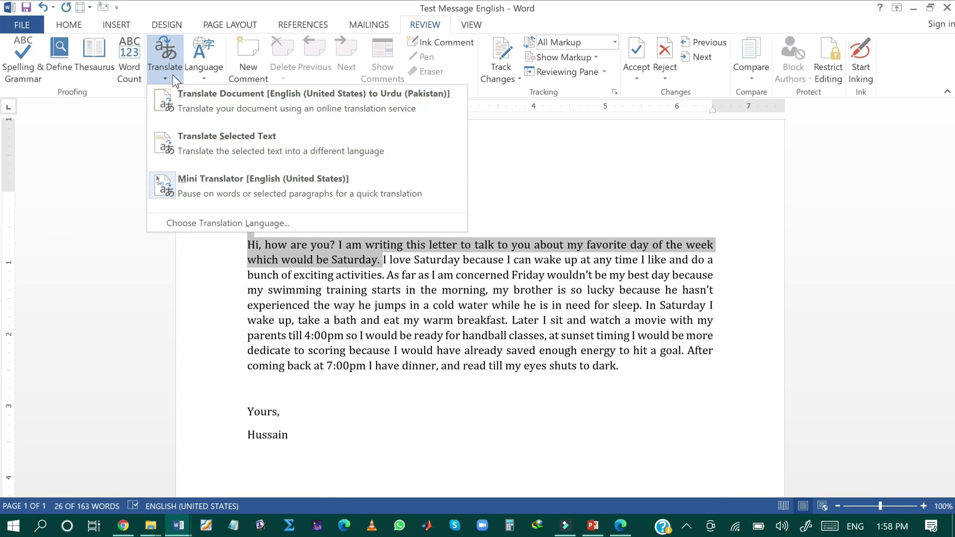
left_click(237, 143)
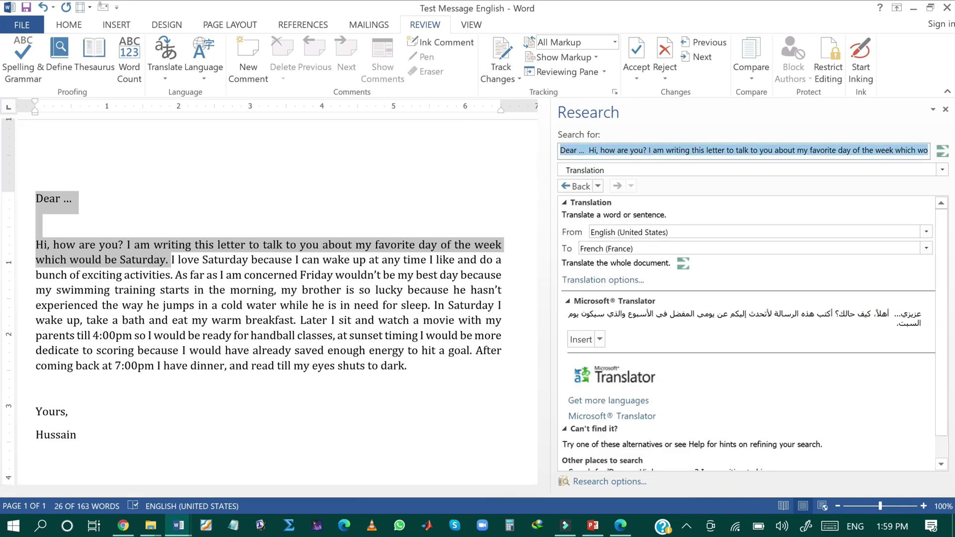
- Set the target language for the selected text's translation to Urdu (Pakistan)
left_click(672, 249)
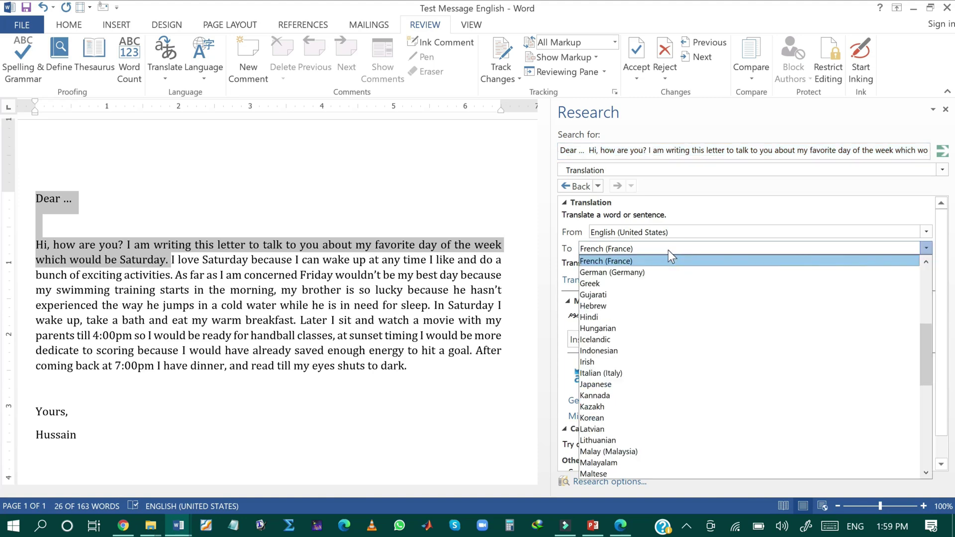
key("u")
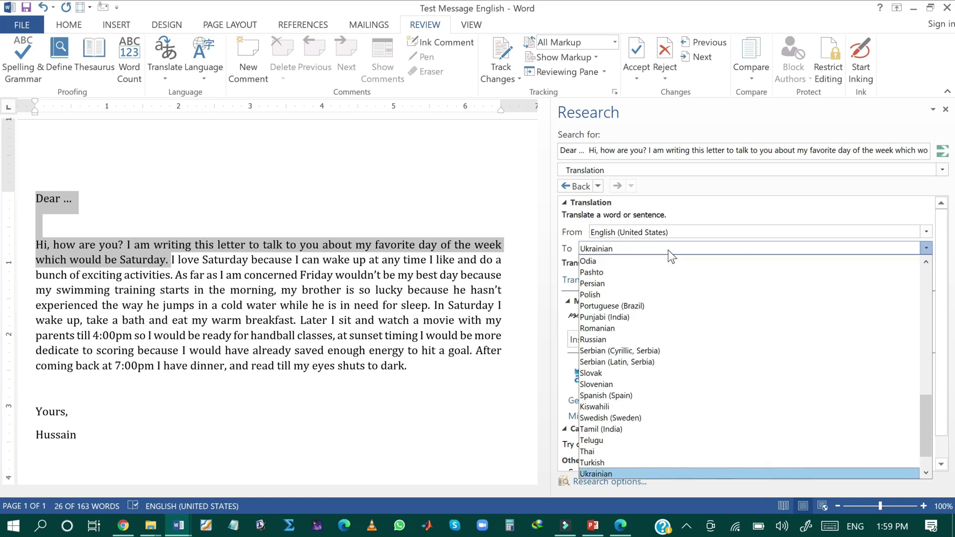
key("u")
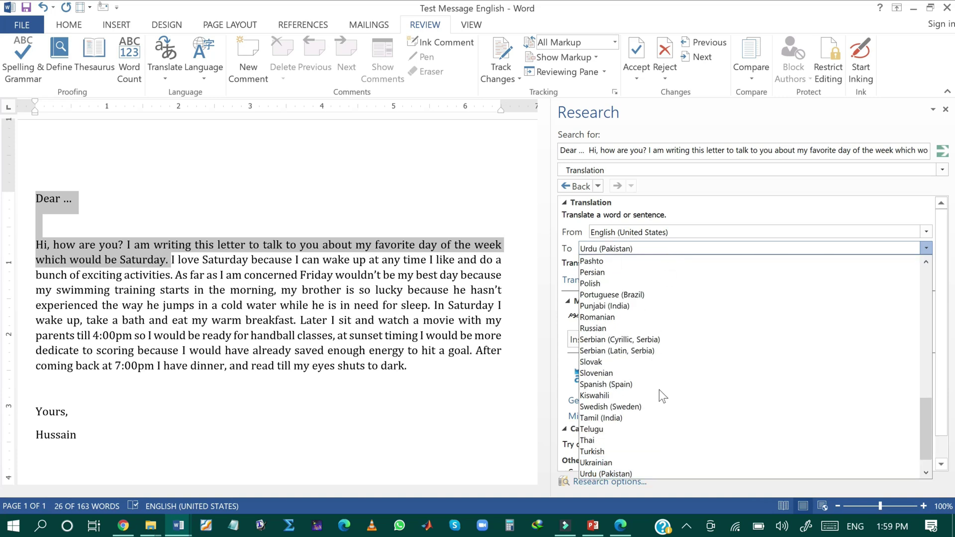
left_click(646, 473)
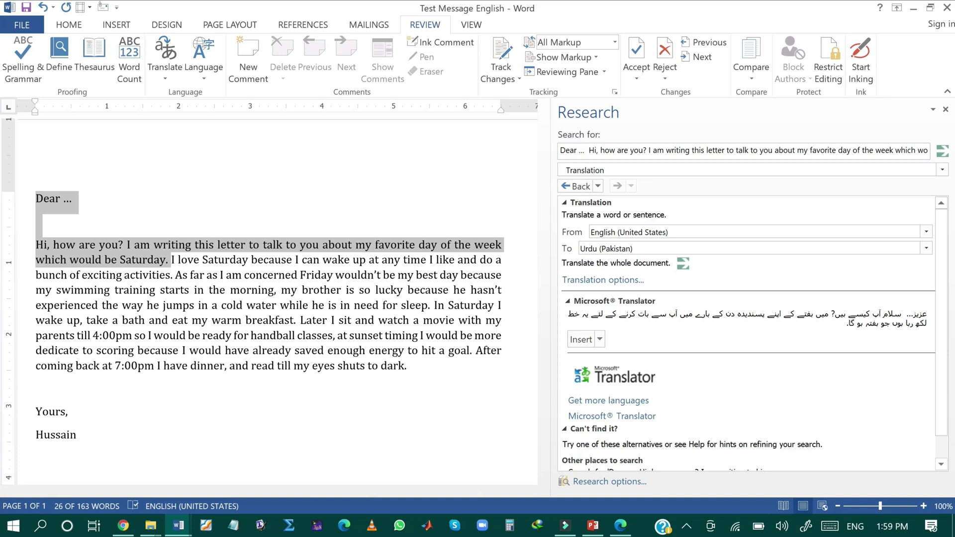
- Copy the Urdu translation and paste it on a new line below the letter's main paragraph
left_click(600, 341)
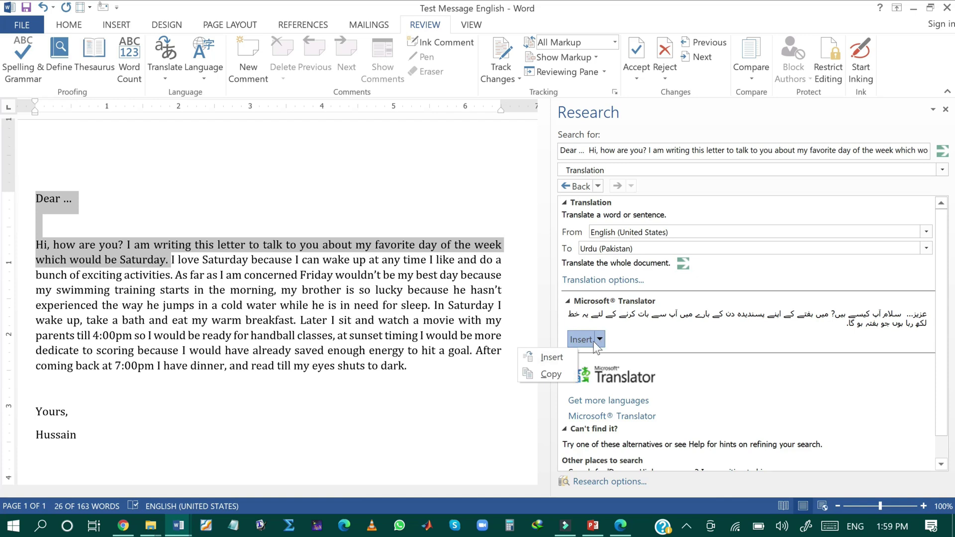
left_click(546, 378)
left_click(409, 366)
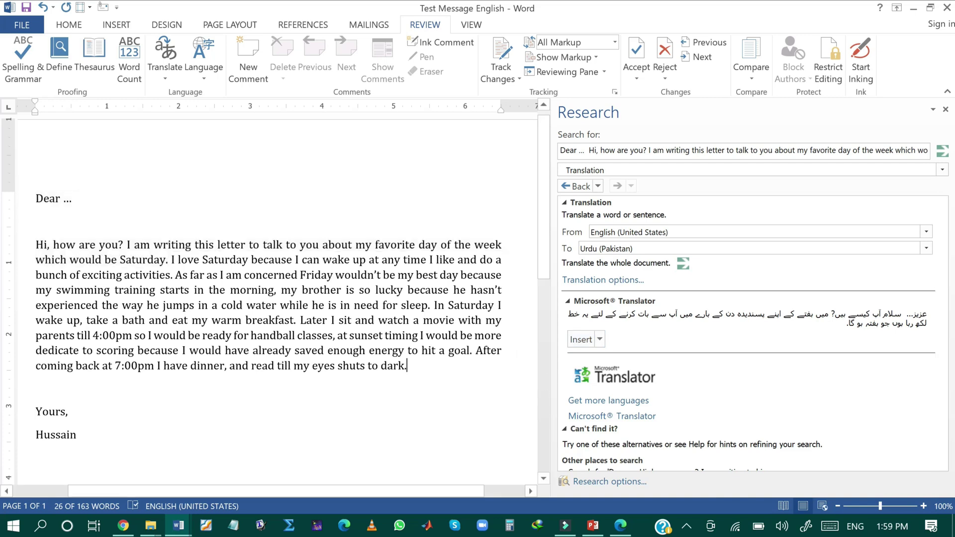
key("Return")
key("ctrl+v")
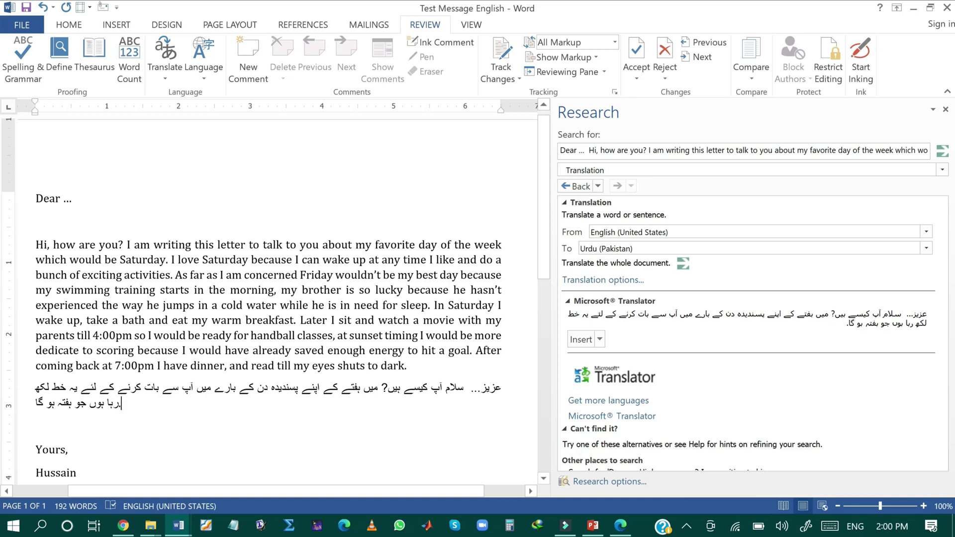
- Highlight the translated English passage and its Urdu version, and try to delete the pasted Urdu text
left_click_drag(170, 259, 36, 198)
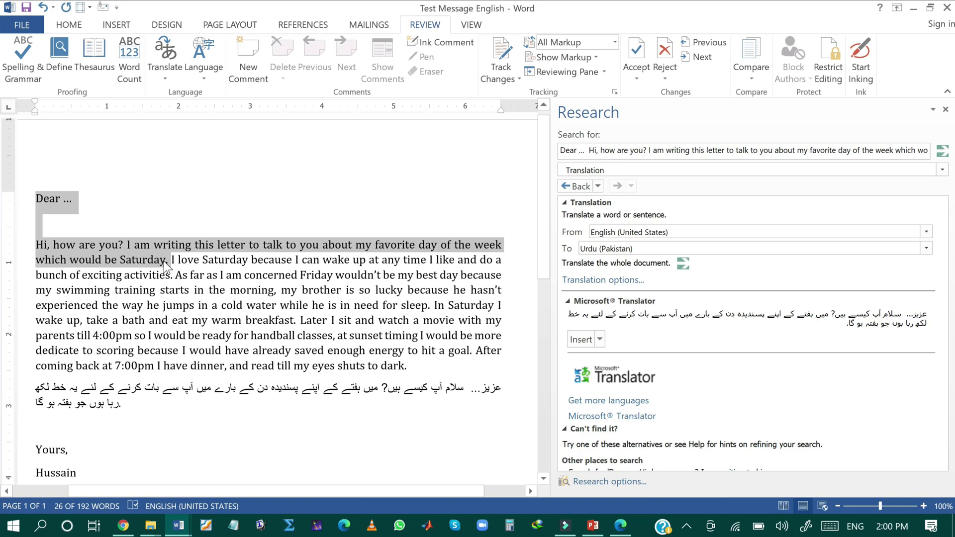
left_click_drag(122, 404, 33, 378)
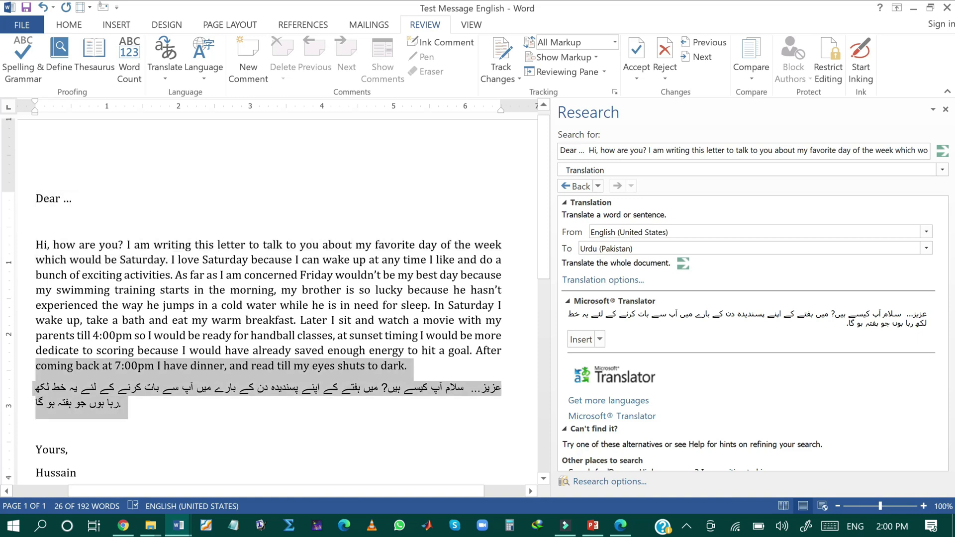
left_click_drag(120, 424, 140, 391)
key("Delete")
key("Delete")
key("Delete")
key("Delete")
key("Delete")
key("Delete")
key("Delete")
key("Delete")
key("Delete")
key("Delete")
key("Delete")
key("Delete")
key("Delete")
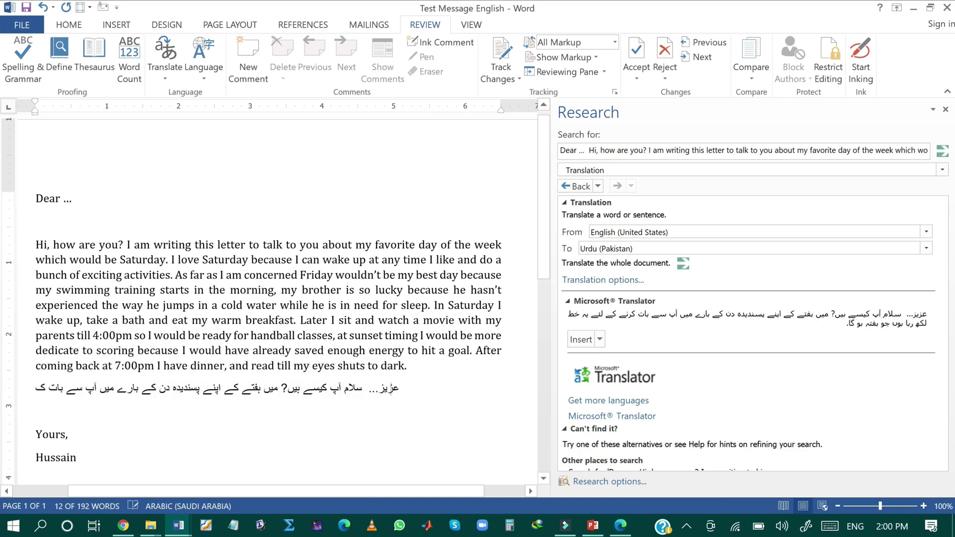
- Undo the deletions that removed the letter's closing lines
key("ctrl+z")
key("ctrl+z")
key("ctrl+z")
key("ctrl+z")
key("ctrl+z")
key("ctrl+z")
key("ctrl+z")
key("ctrl+z")
key("ctrl+z")
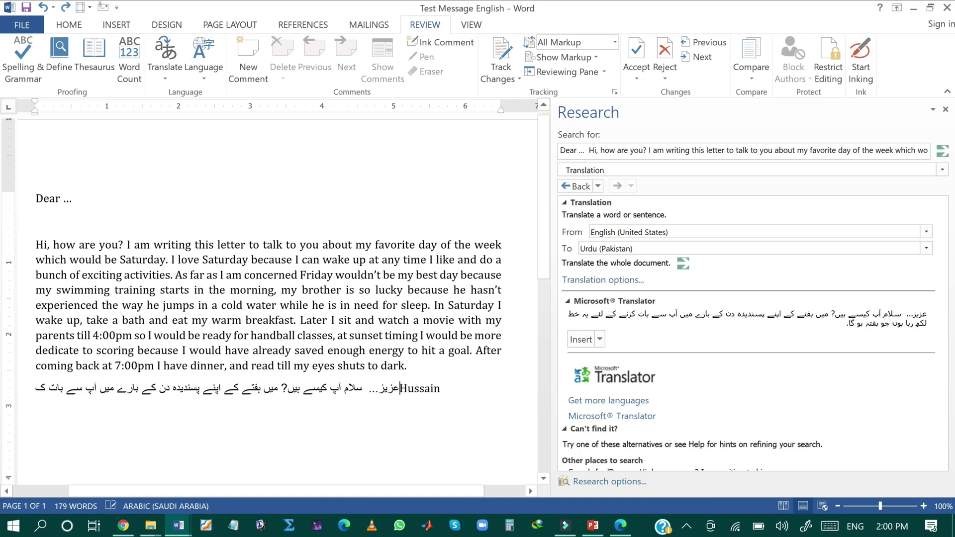
key("ctrl+z")
key("ctrl+z")
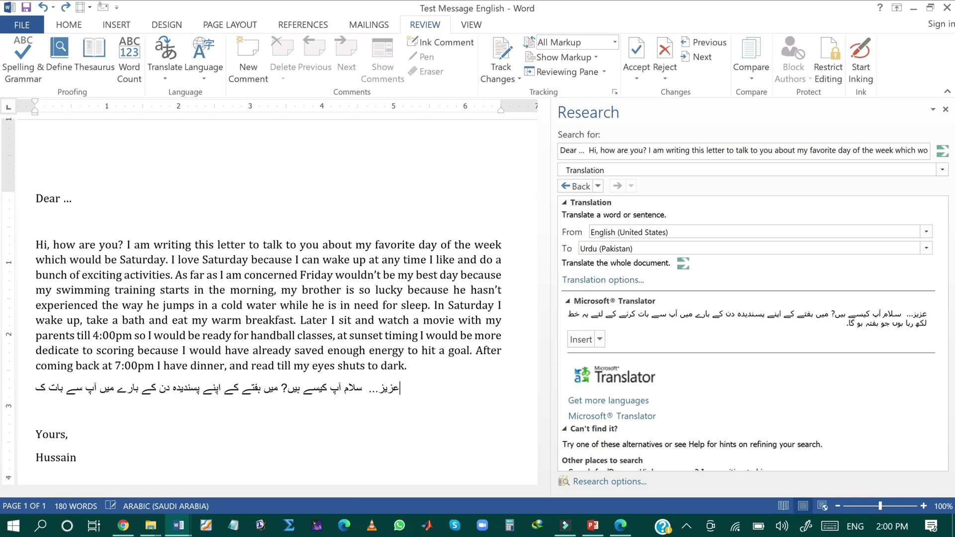
- Delete the remaining Urdu text below the main paragraph and close the Research pane
left_click_drag(421, 386, 343, 385)
left_click(405, 388)
triple_click(397, 389)
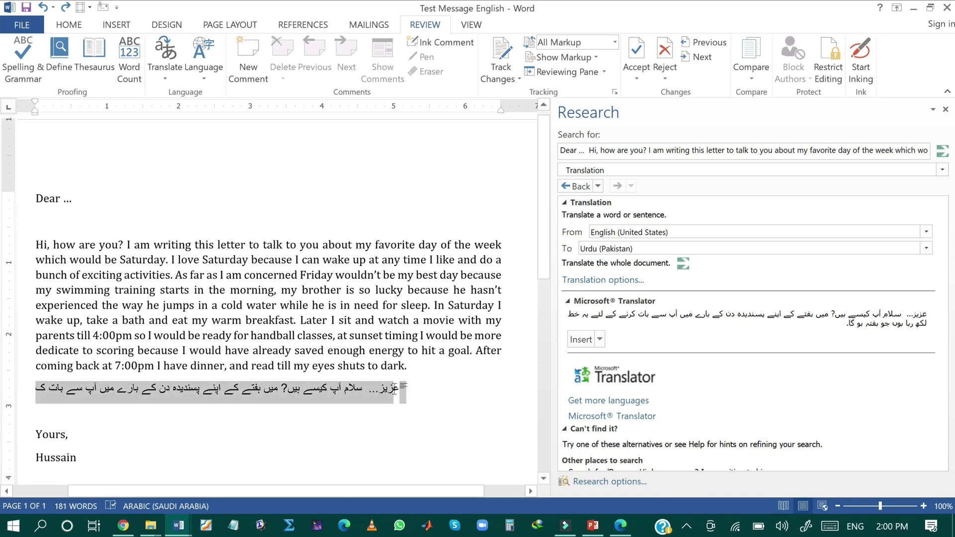
key("Delete")
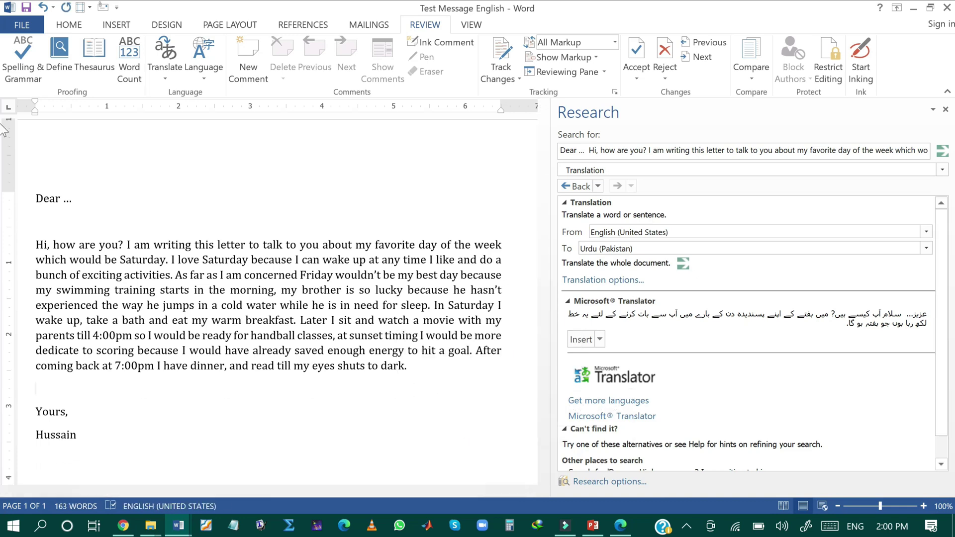
left_click(946, 110)
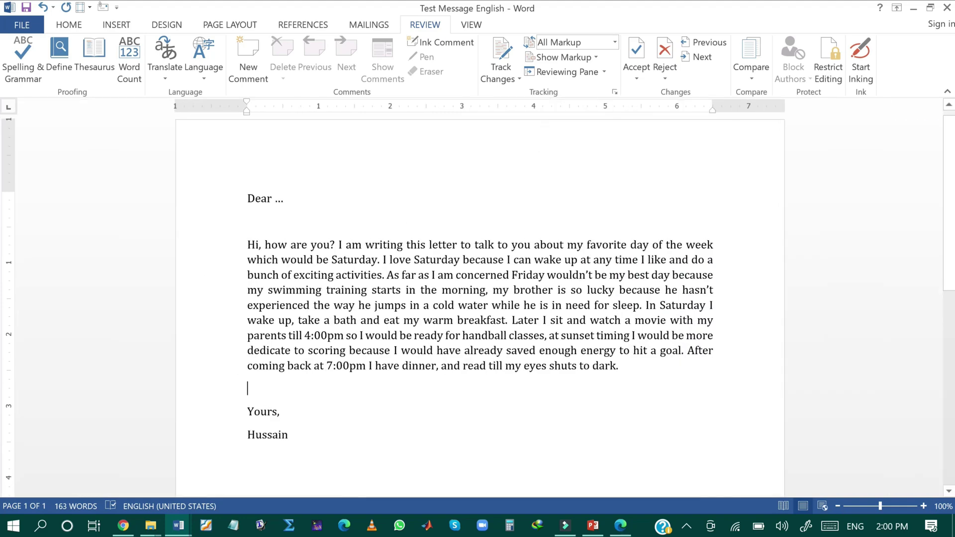
- Set the document translation target language to Russian, with English (United States) as the source
left_click(172, 75)
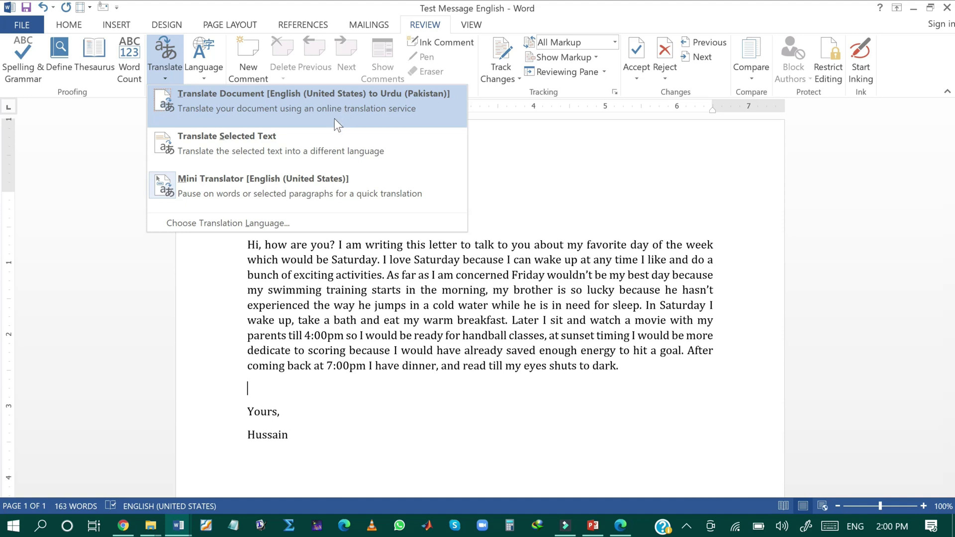
left_click(286, 227)
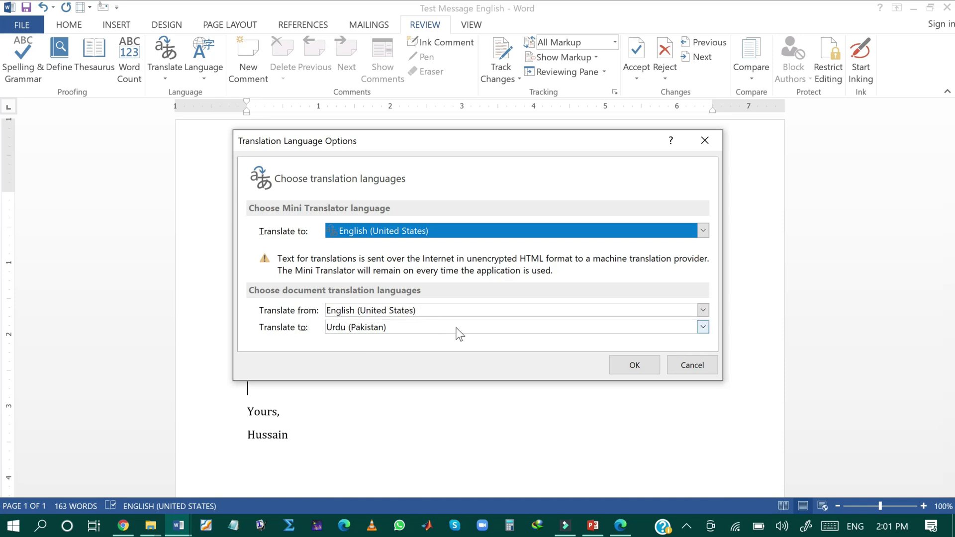
left_click(703, 327)
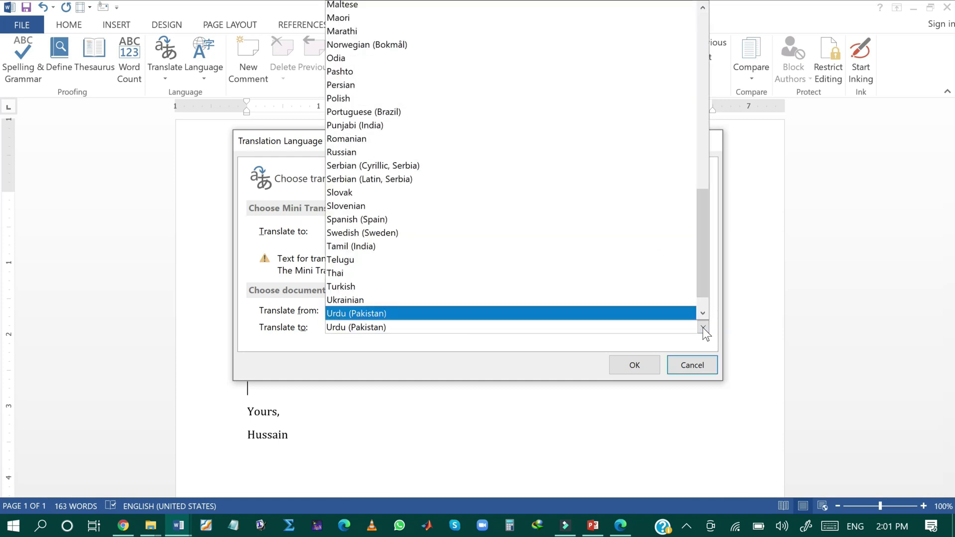
left_click(378, 152)
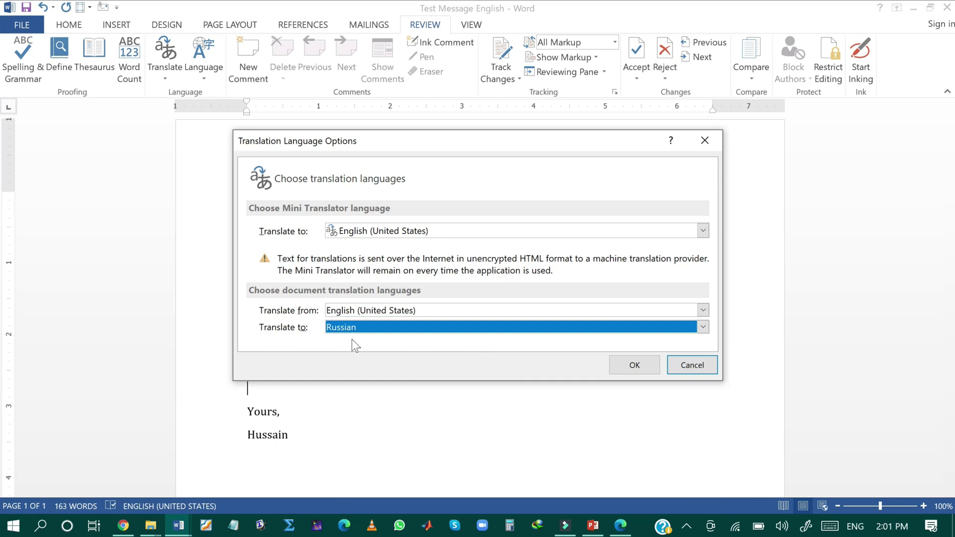
left_click(640, 369)
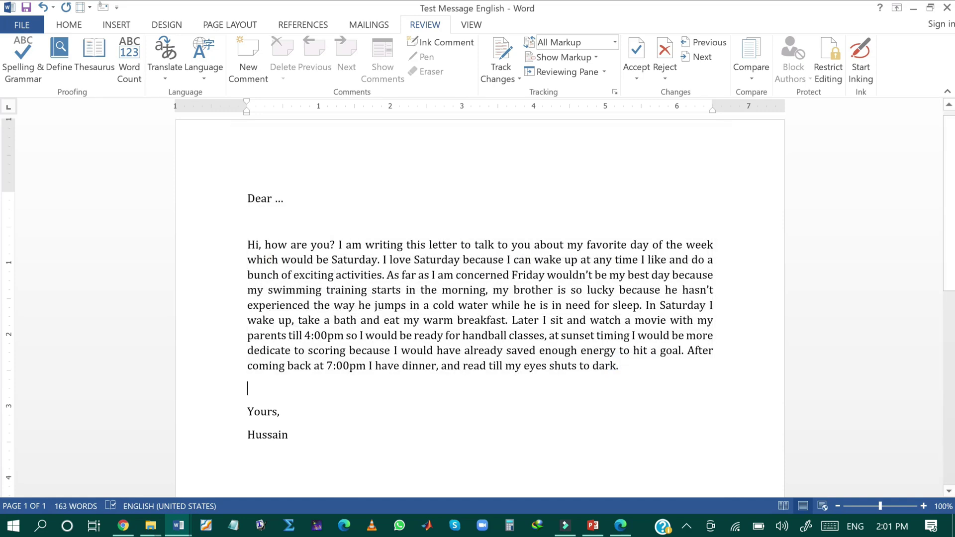
- Translate the whole letter from English to Russian, agreeing to send it to the online Microsoft Translator service
left_click(169, 52)
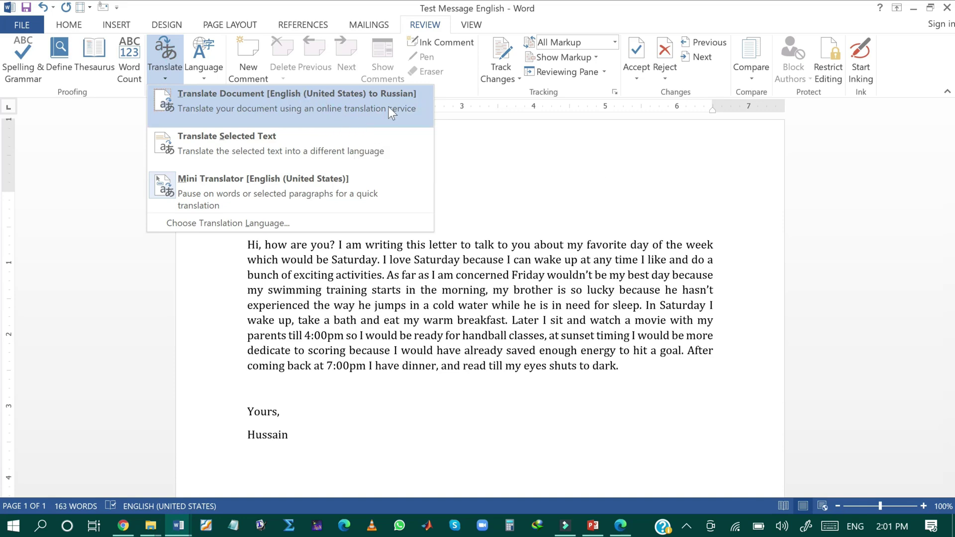
left_click(376, 108)
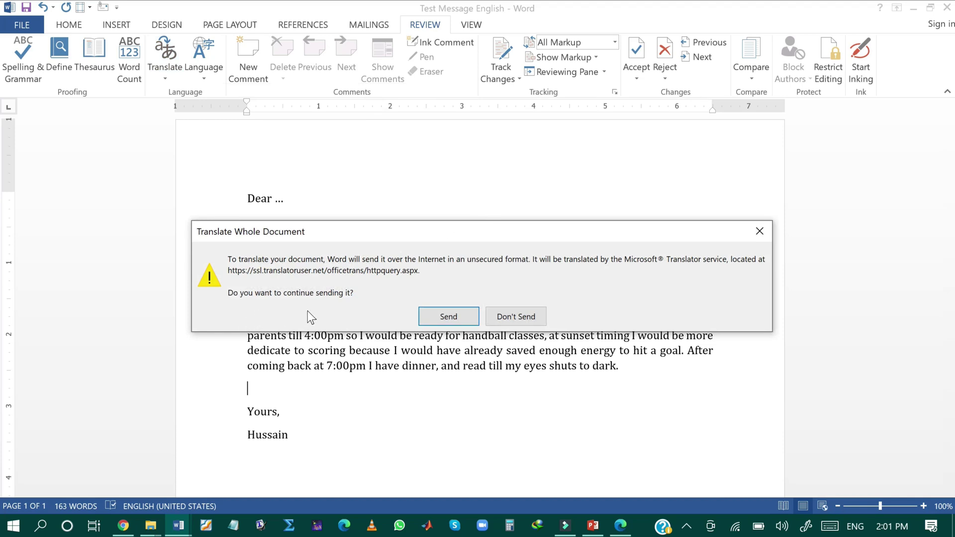
left_click(451, 315)
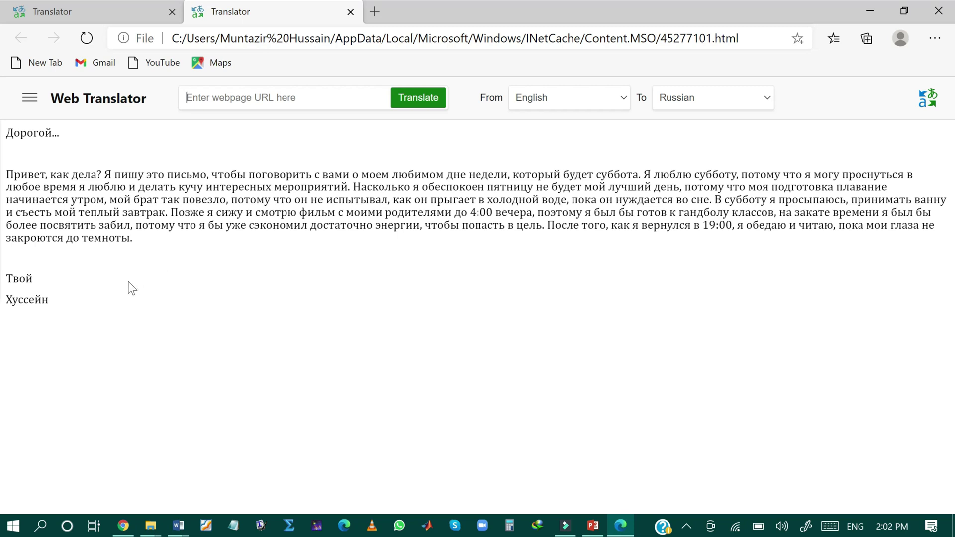
- Copy the entire Russian translation from the web page and paste it into a new blank Word document, maximized
left_click_drag(67, 301, 2, 131)
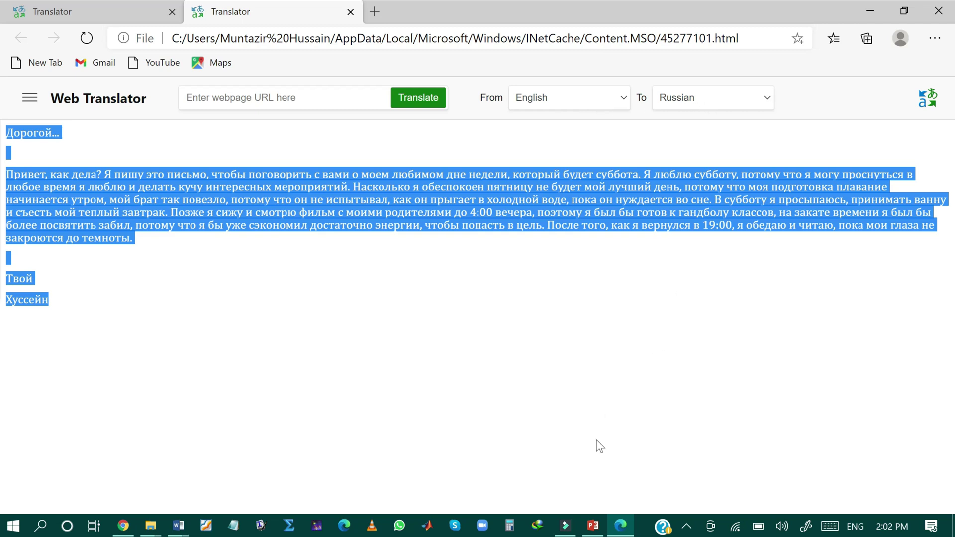
mouse_move(178, 525)
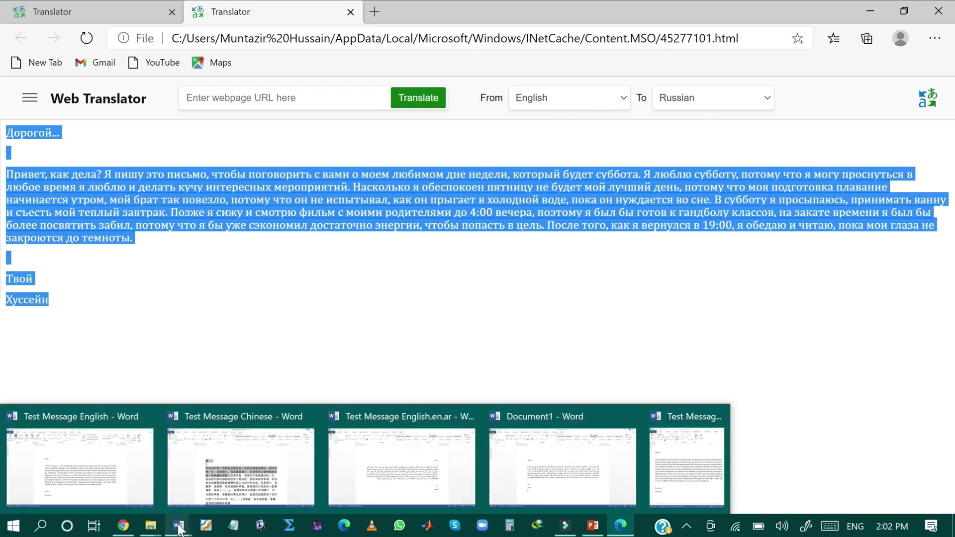
left_click(682, 461)
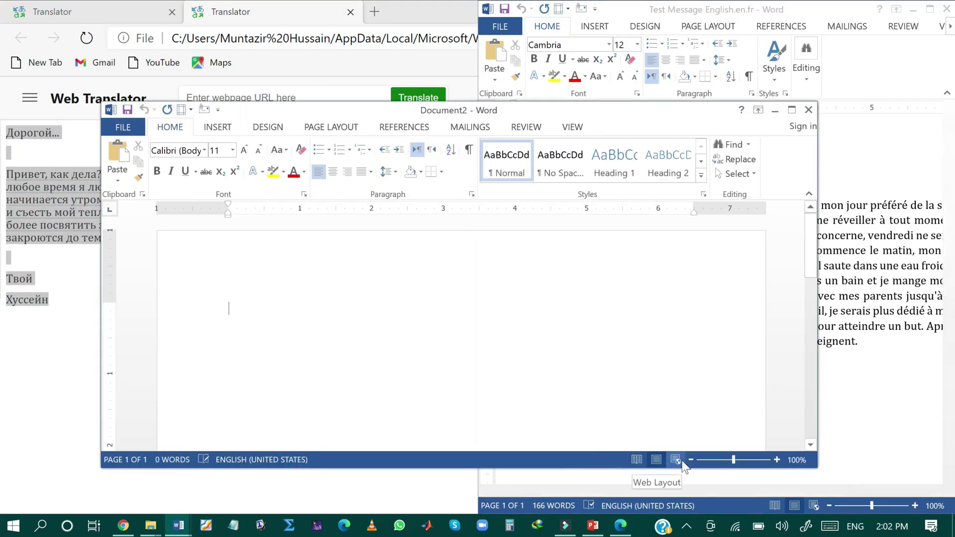
left_click(791, 110)
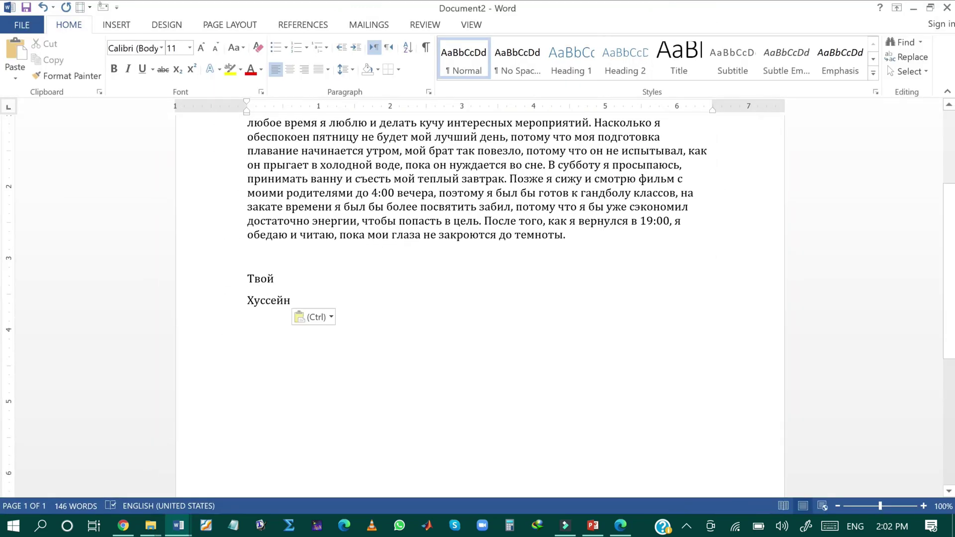
- Arrange the original English letter and the new Russian document side by side, showing both from their greetings
key("super+Right")
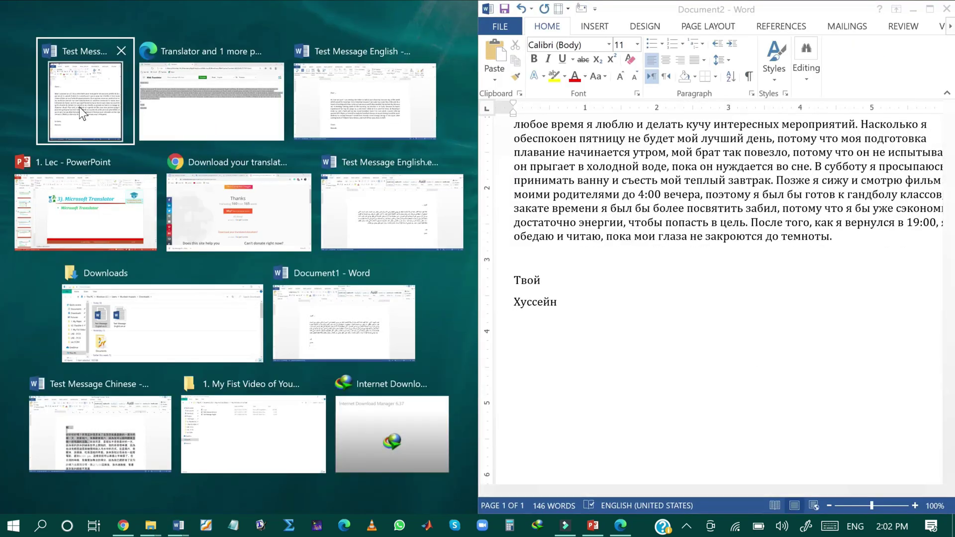
left_click(79, 107)
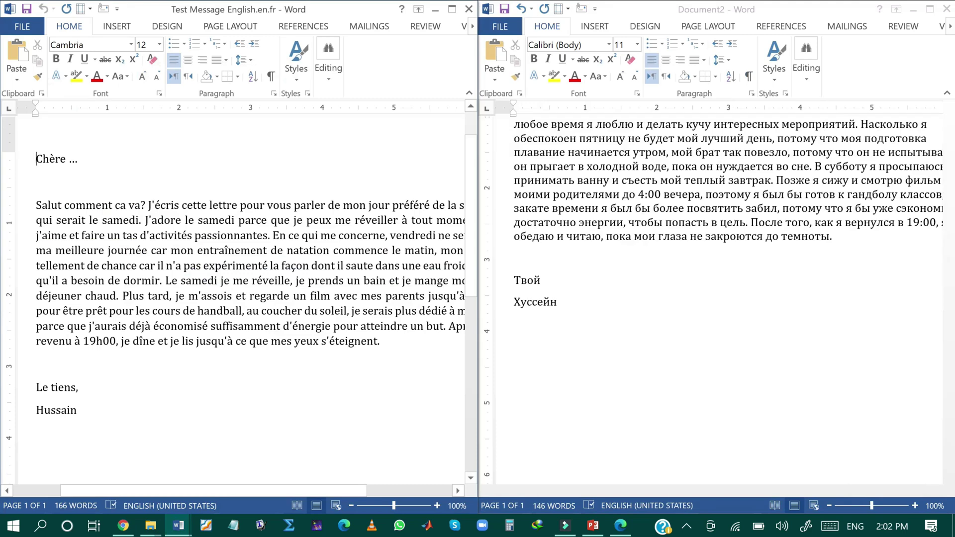
mouse_move(179, 525)
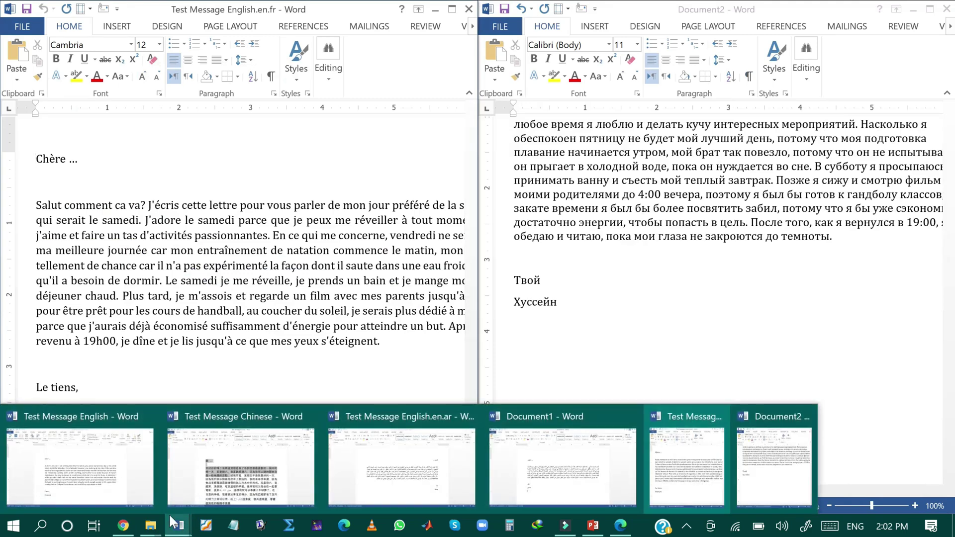
left_click(84, 455)
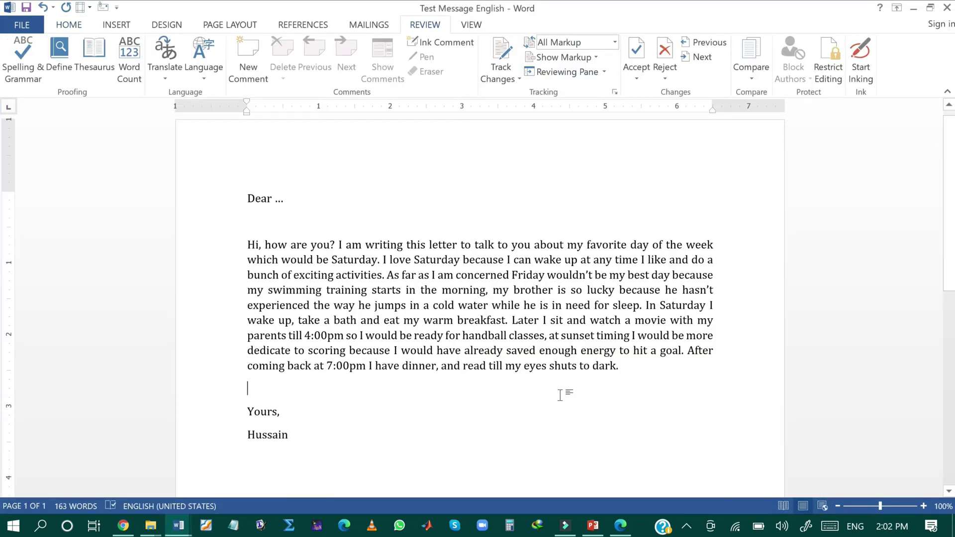
key("super+Left")
left_click(700, 339)
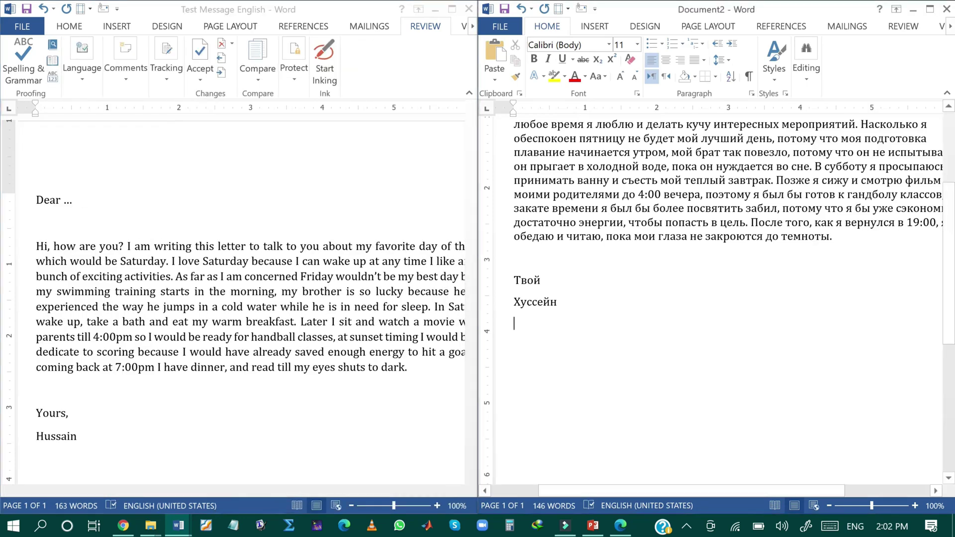
left_click_drag(948, 240, 947, 177)
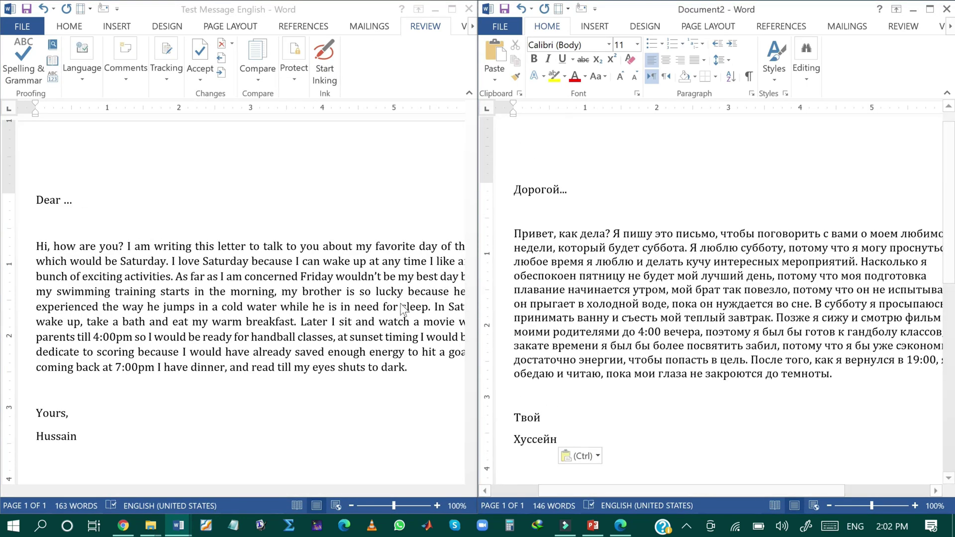